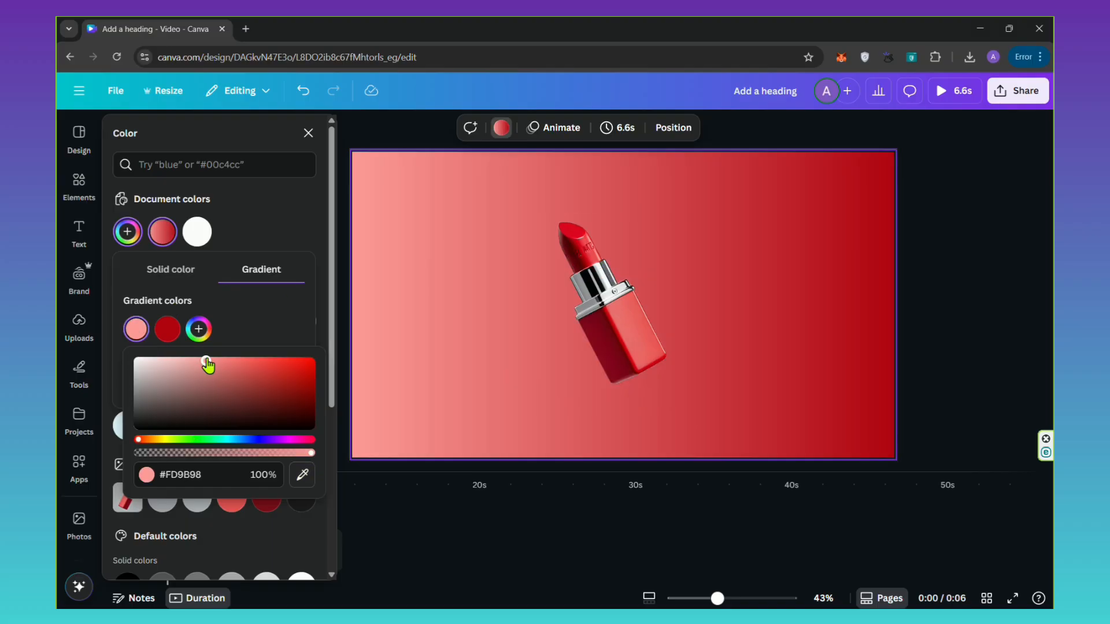
Step: Lighten the background gradient's pink stop to a very pale pink and switch the gradient to the radial style with the pale color central
drag(207, 364, 165, 360)
click(241, 312)
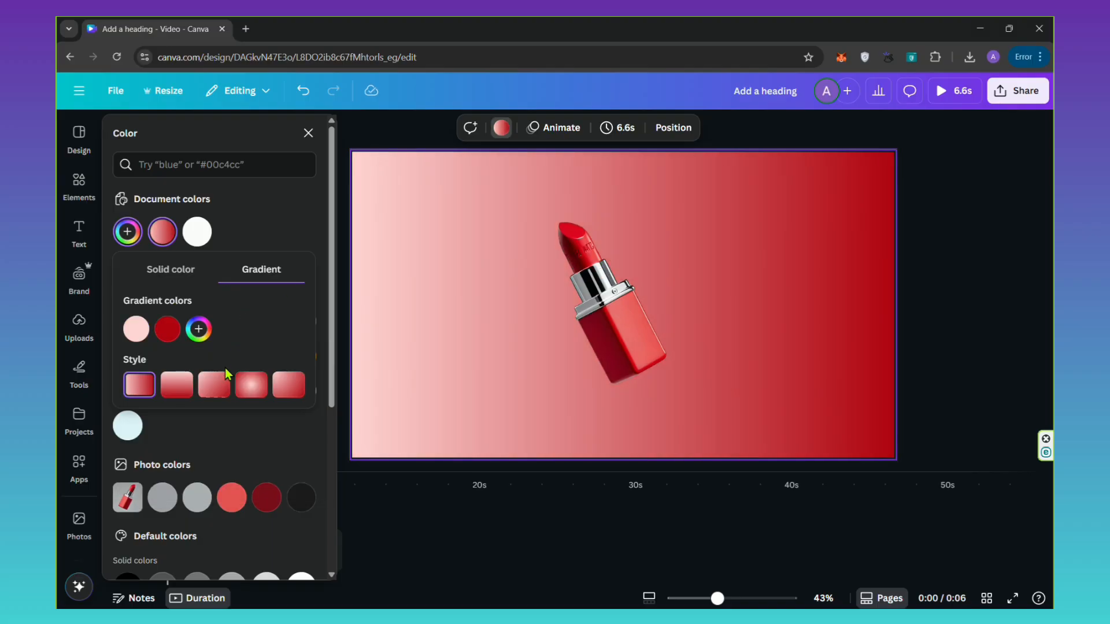
click(250, 384)
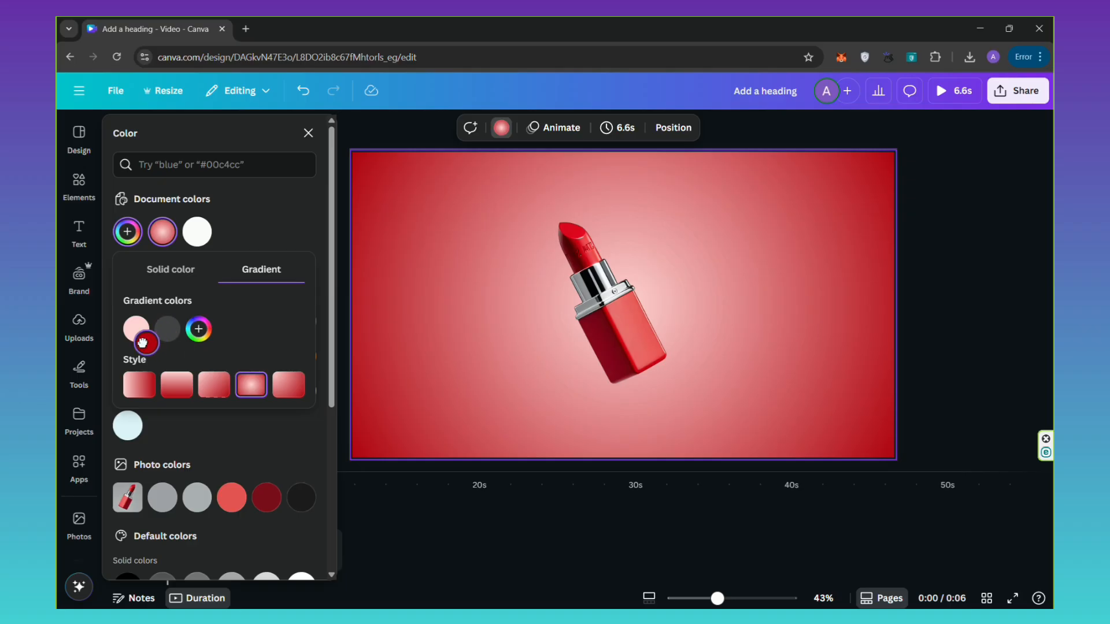
drag(142, 343, 136, 329)
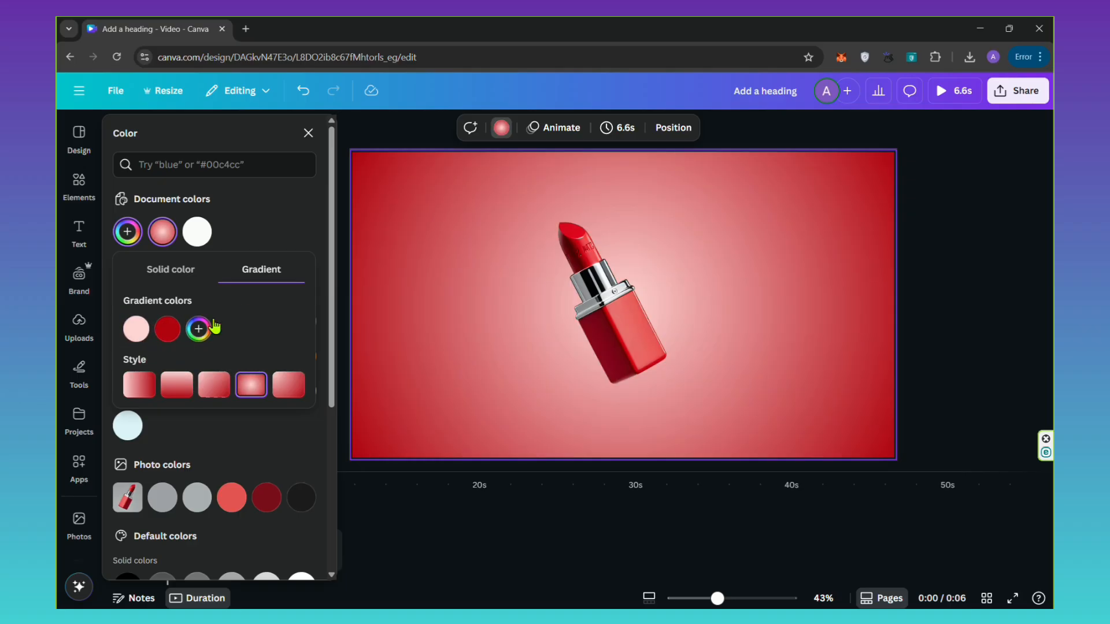
click(308, 133)
click(542, 324)
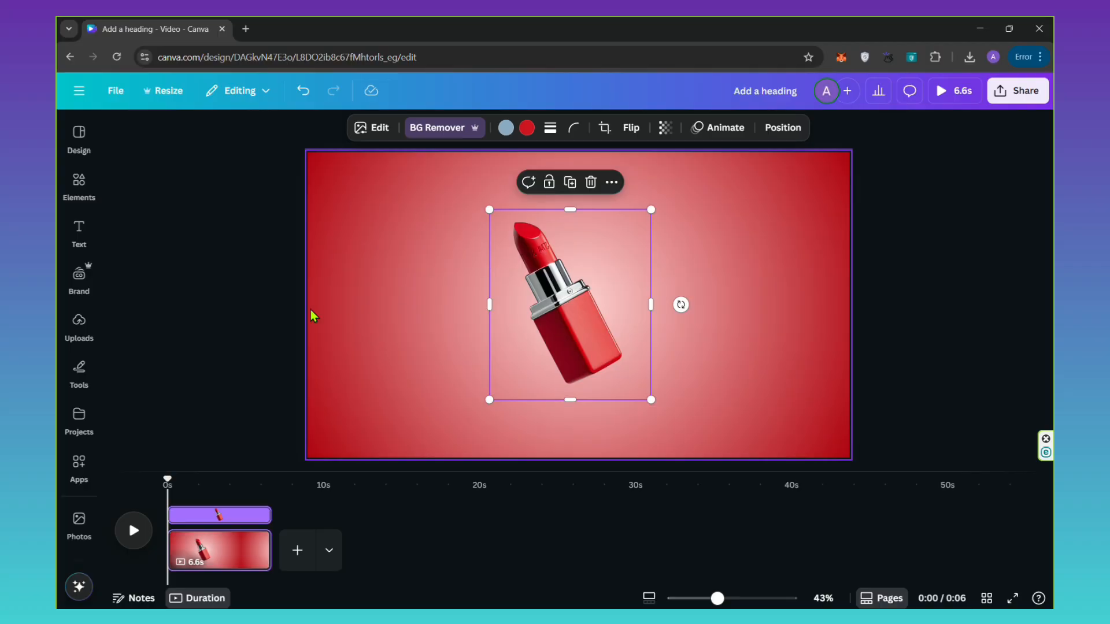
click(249, 298)
Step: Add a heading reading "LIPSTICK" over the lipstick photo and enlarge it to font size 222
click(97, 228)
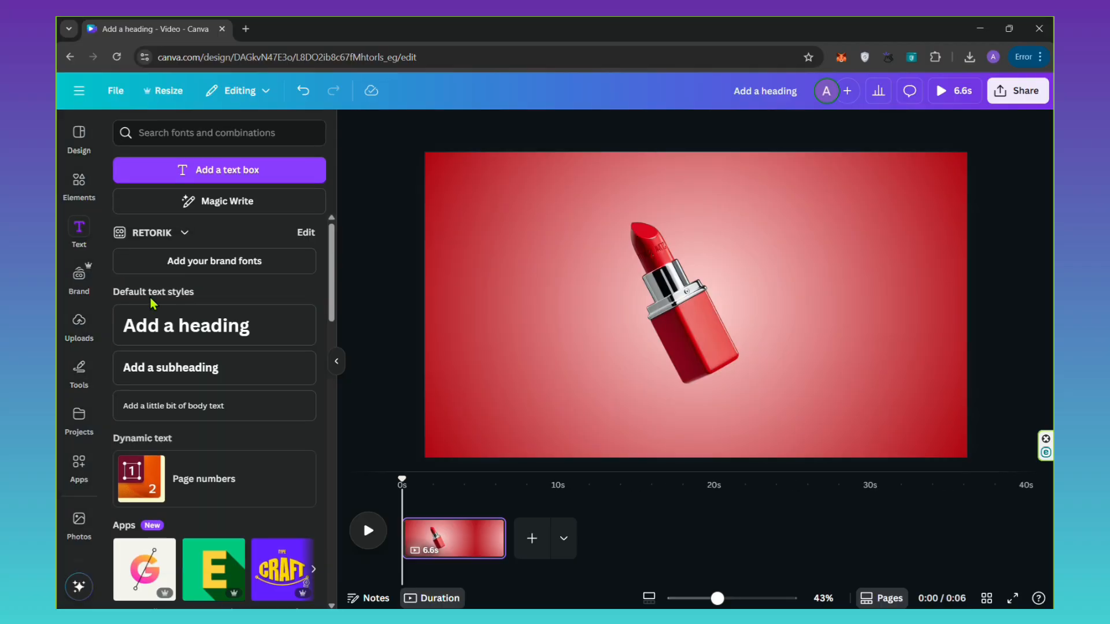
click(141, 327)
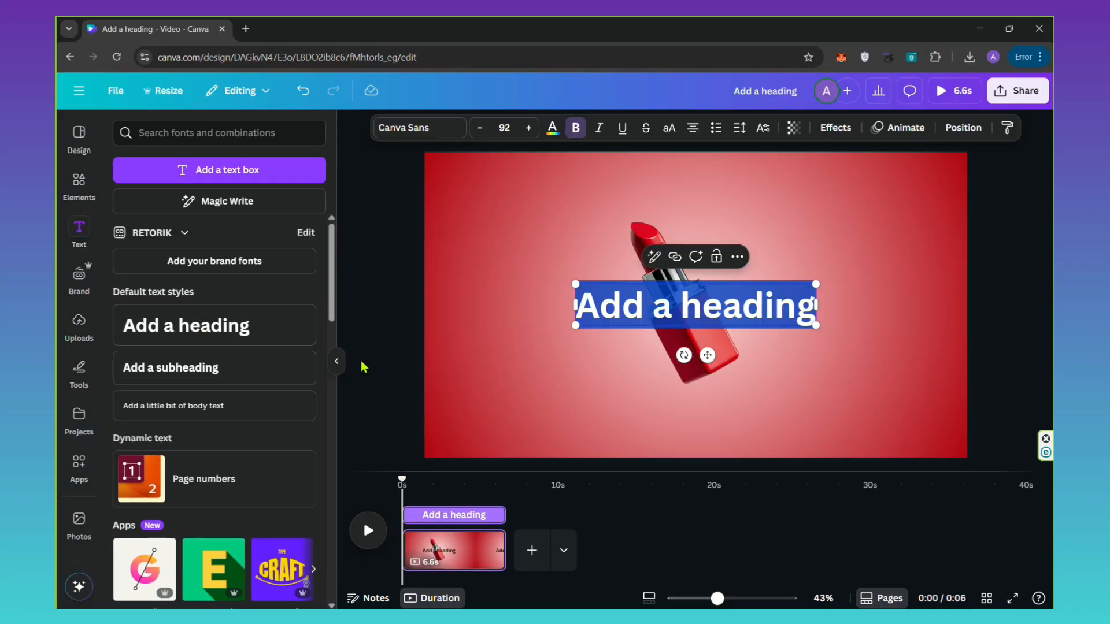
text(LIPSTICK)
click(336, 361)
drag(501, 284, 426, 264)
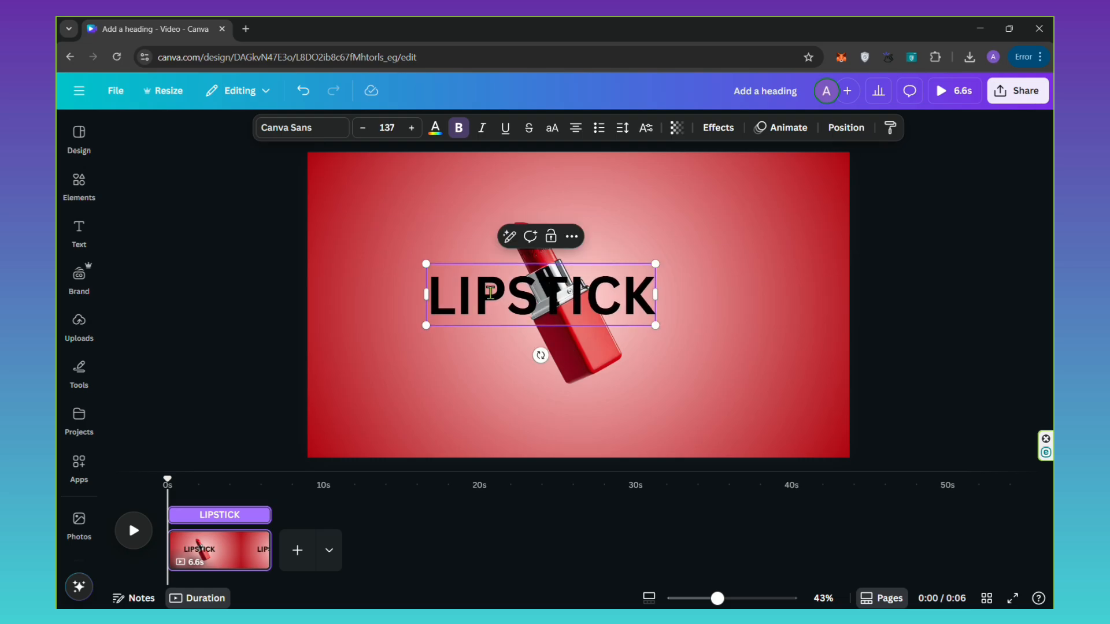
drag(655, 326, 739, 320)
Step: Make the LIPSTICK heading white in the League Spartan font and shift it slightly lower on the page
click(435, 127)
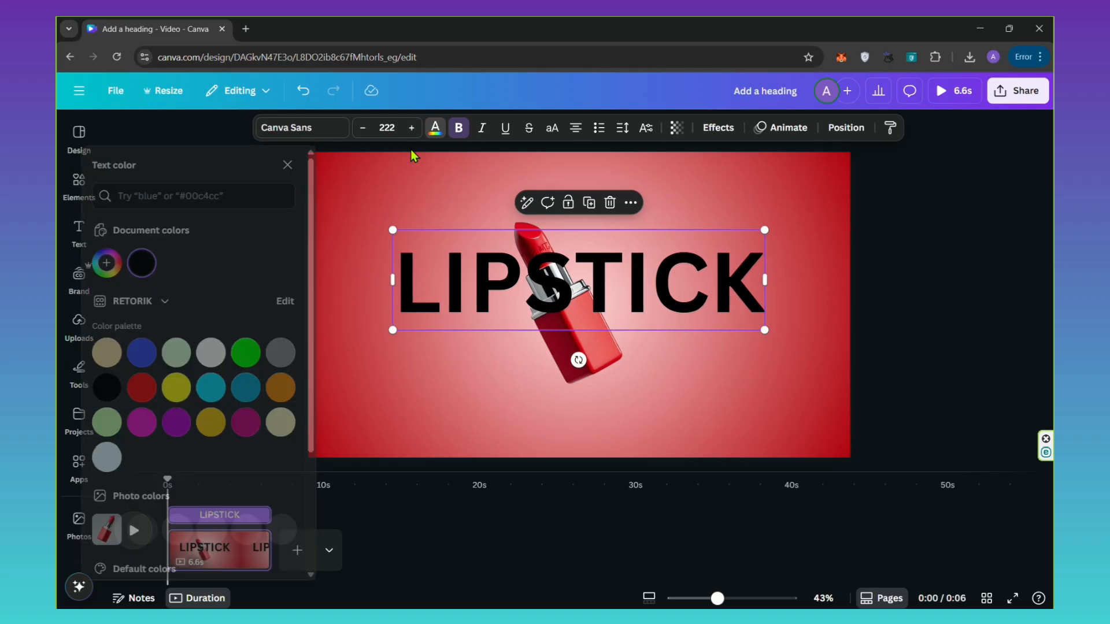
click(235, 354)
click(300, 127)
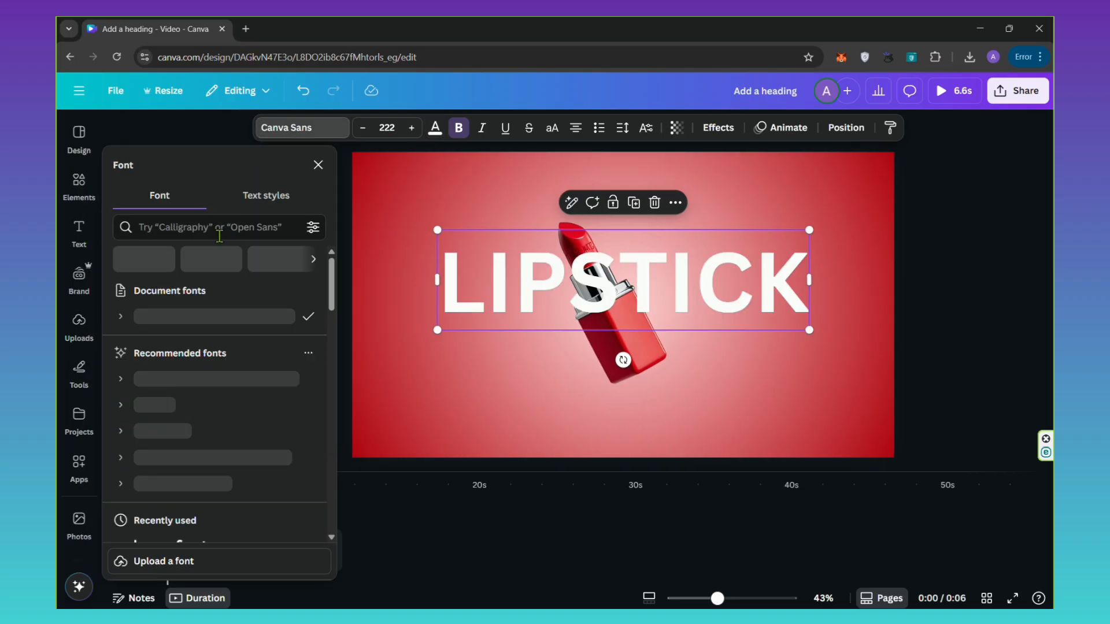
scroll(187, 445, down, 3)
click(207, 350)
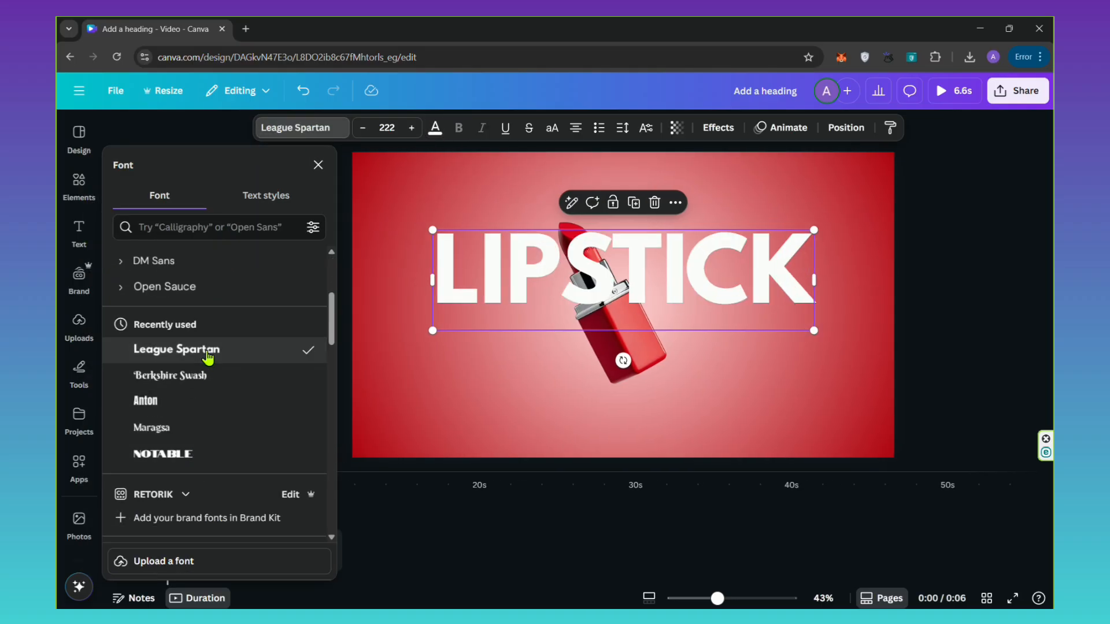
click(318, 168)
drag(564, 307, 566, 319)
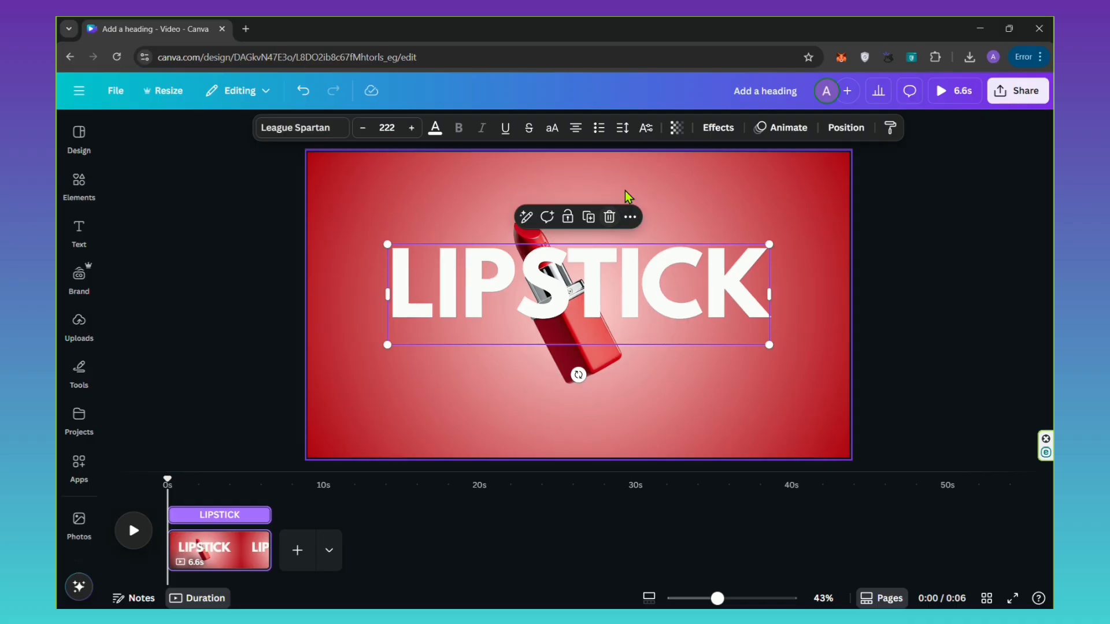
Step: Apply the Neon effect to the heading and recolor it from a sampled background pink lightened to #F2C3C5
click(718, 128)
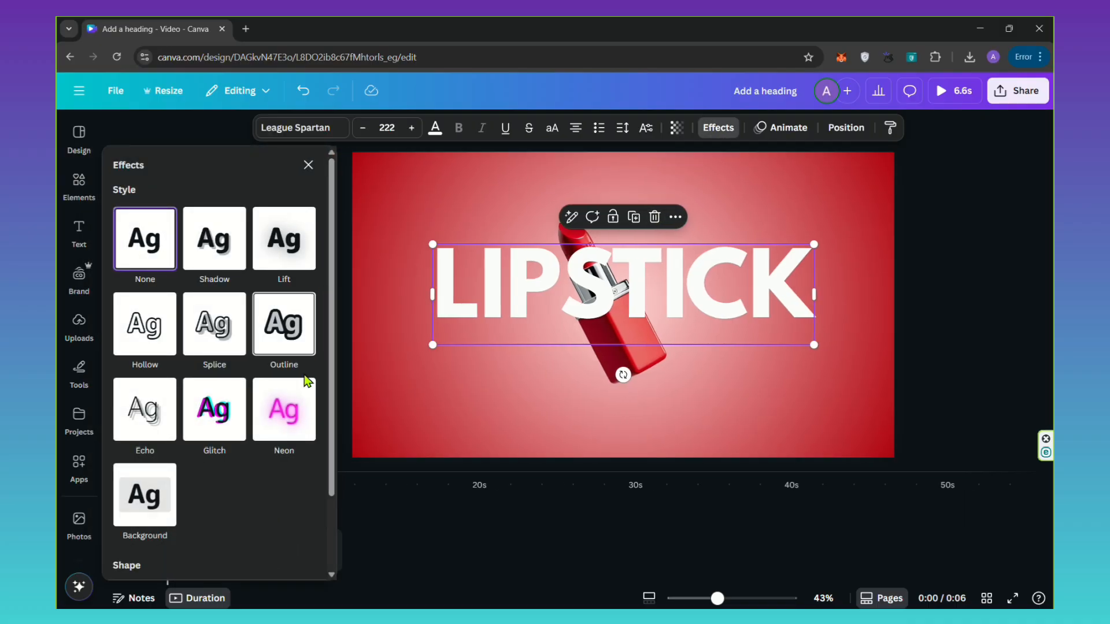
click(282, 425)
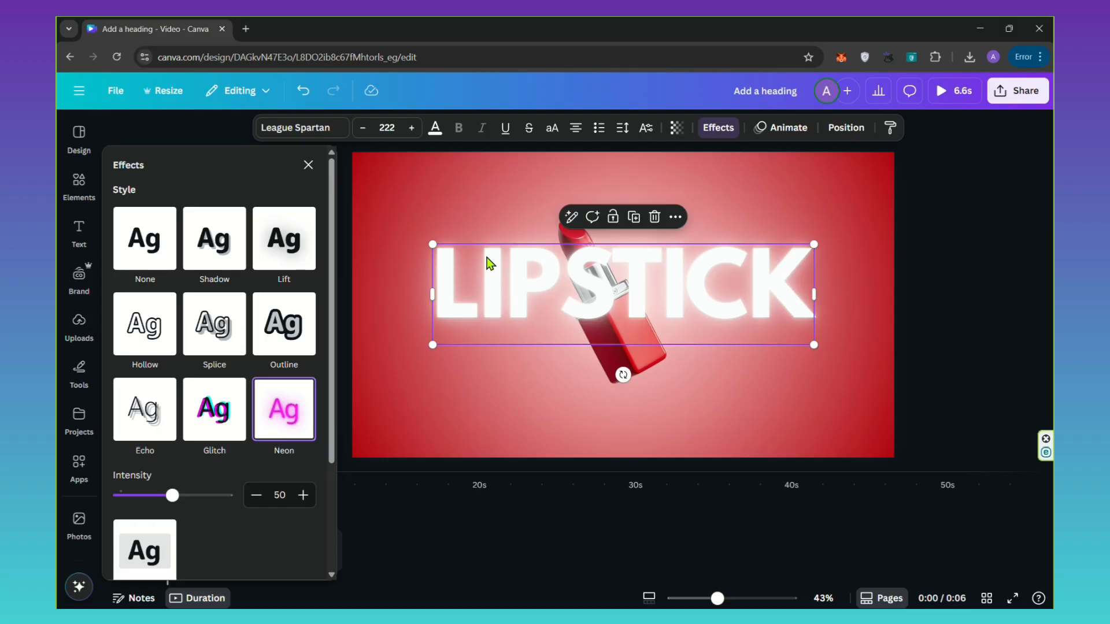
click(435, 128)
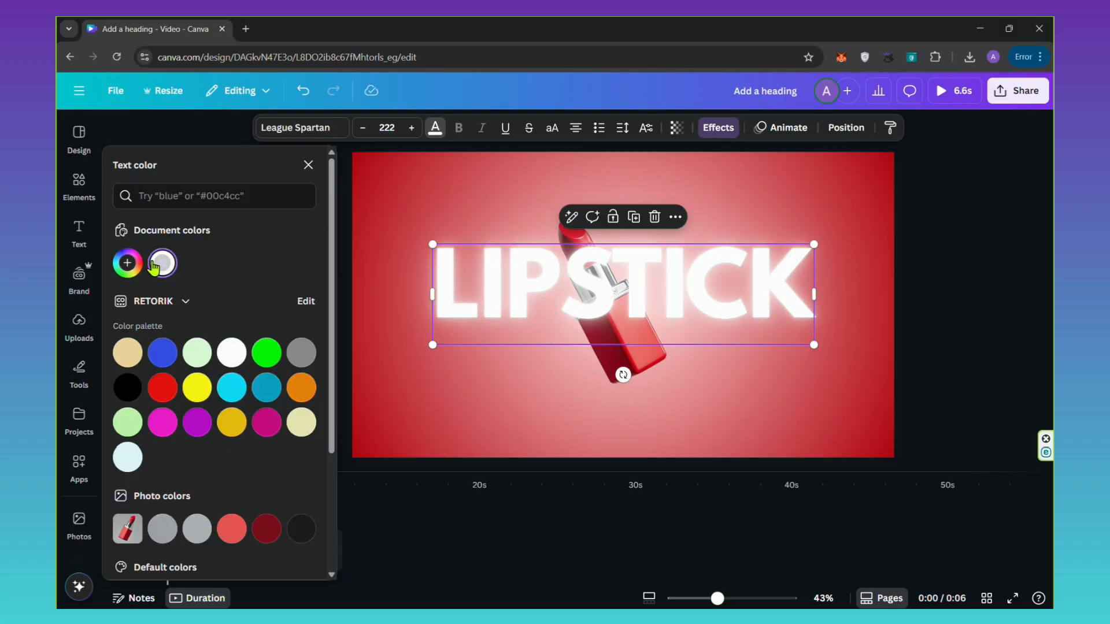
click(127, 264)
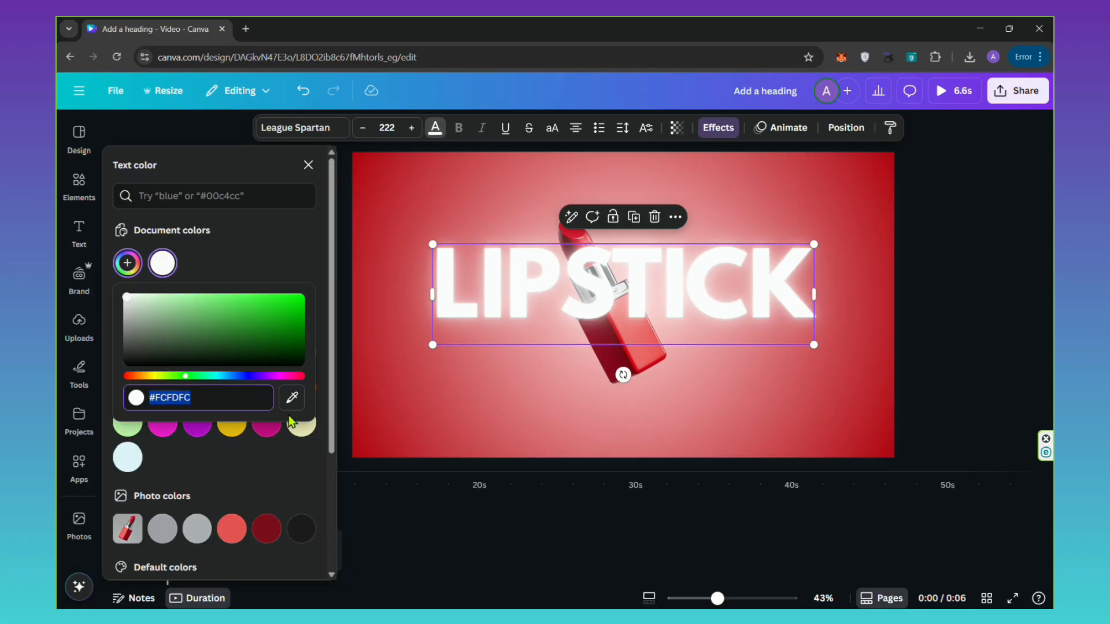
click(291, 397)
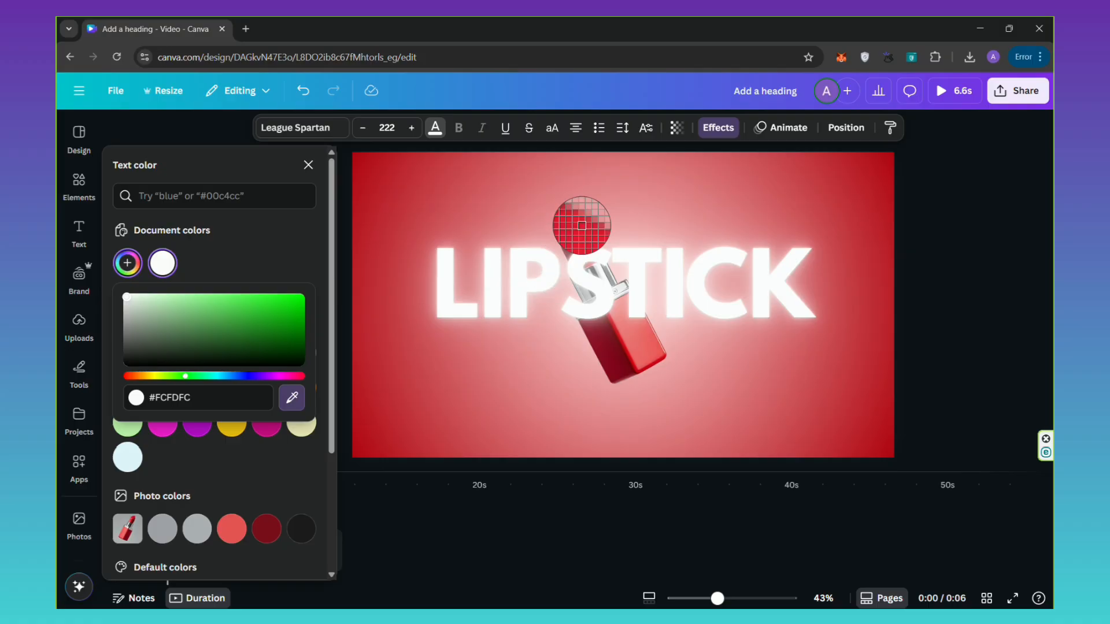
click(614, 243)
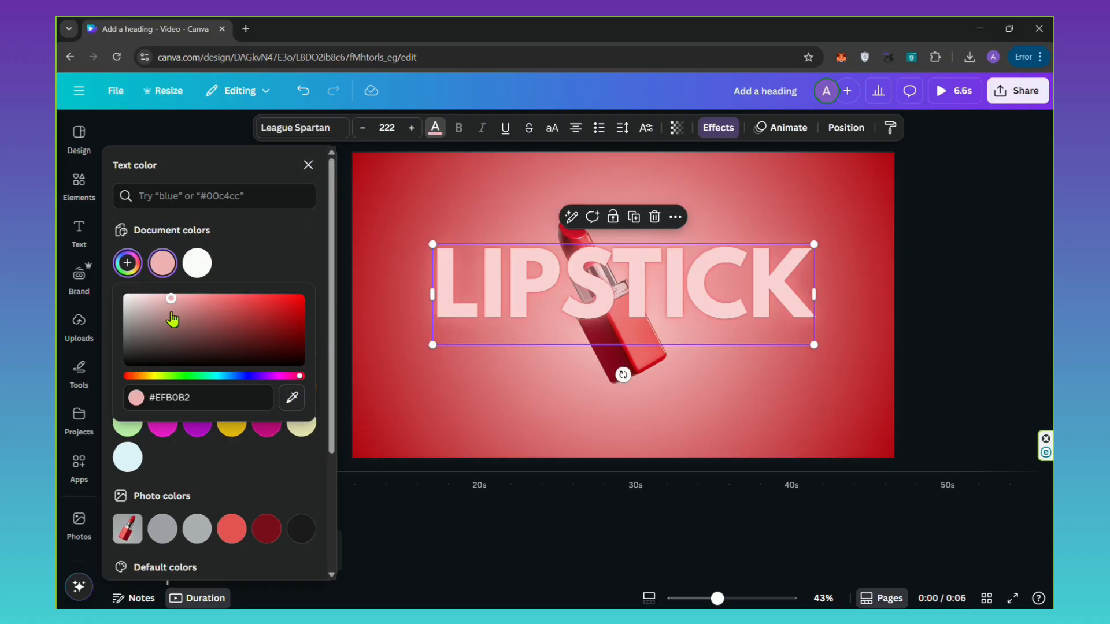
drag(171, 298, 159, 297)
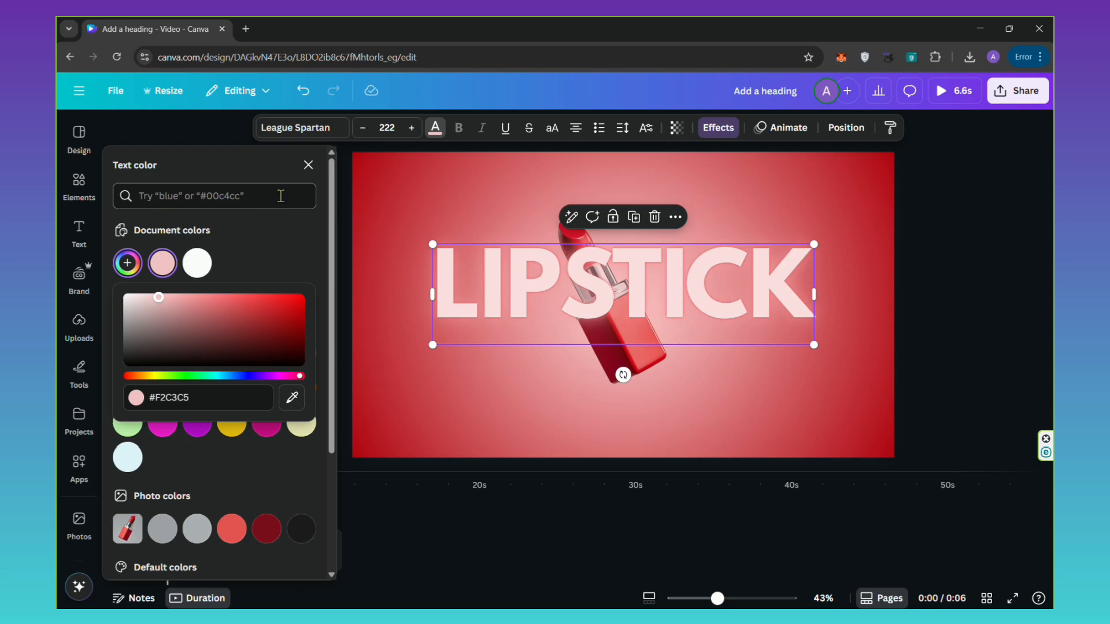
click(308, 166)
Step: Raise the heading's Neon effect intensity to 78
click(717, 128)
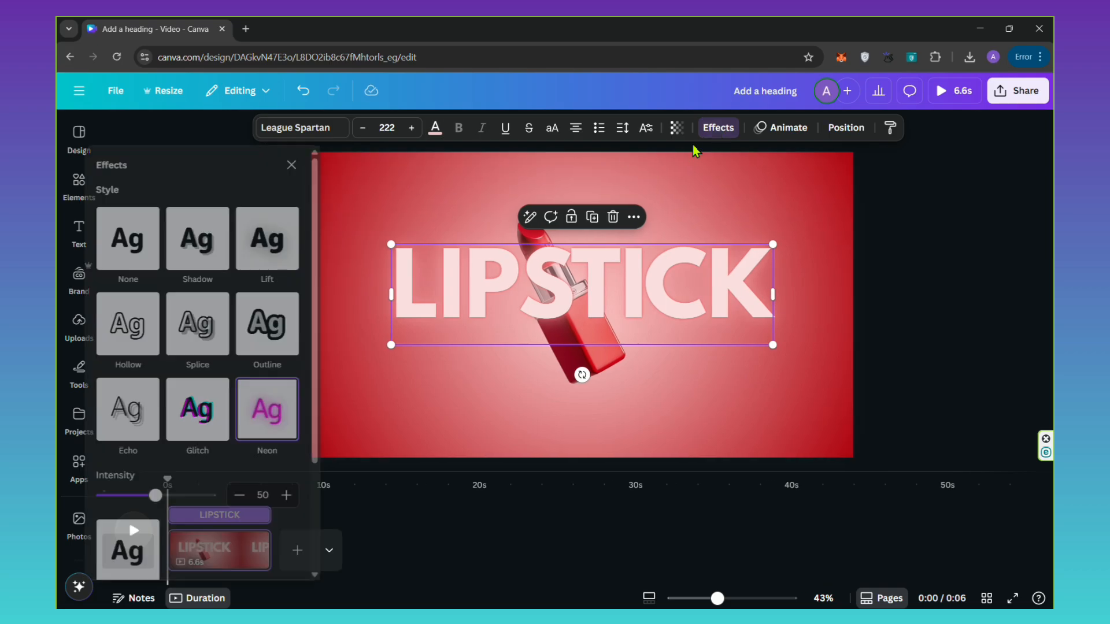
drag(172, 495, 202, 495)
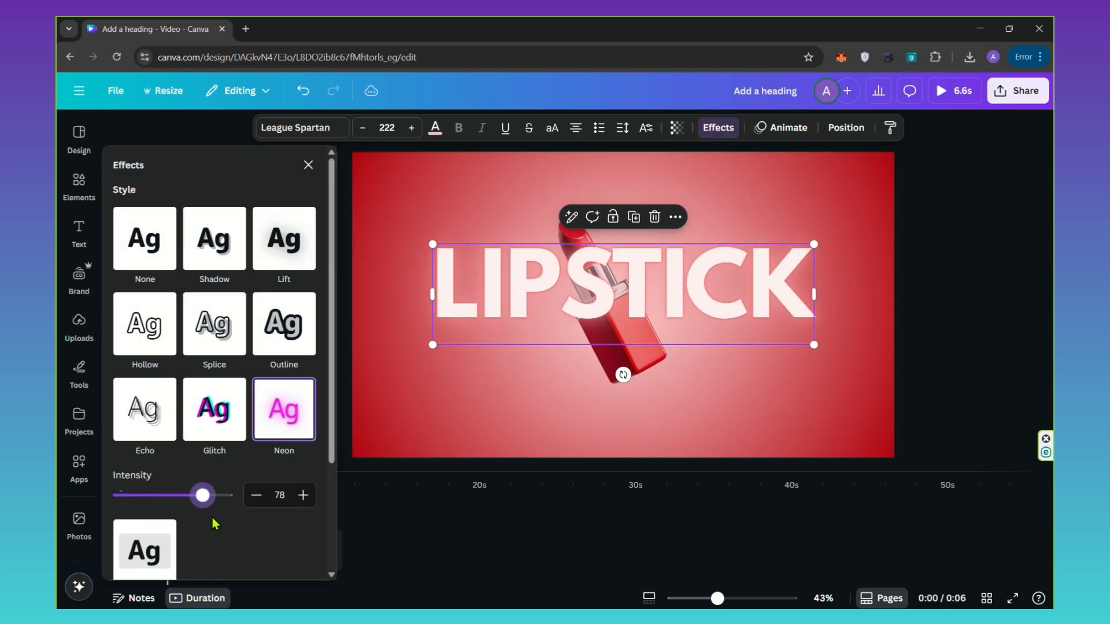
click(308, 166)
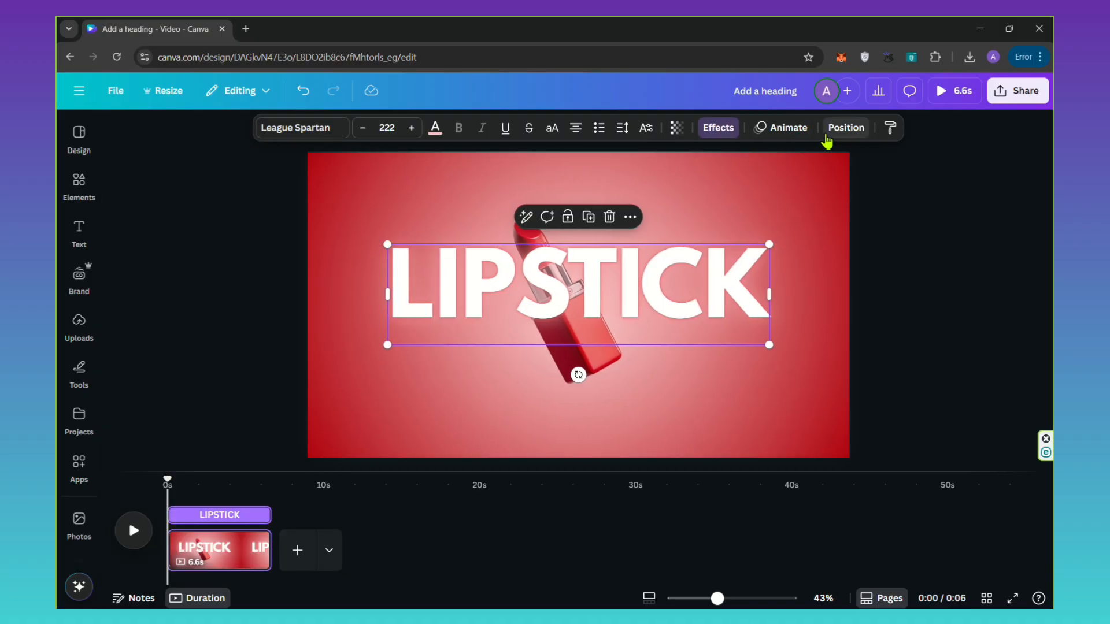
Step: Reorder the layers so the LIPSTICK heading sits behind the lipstick photo and above the background
click(845, 128)
click(275, 197)
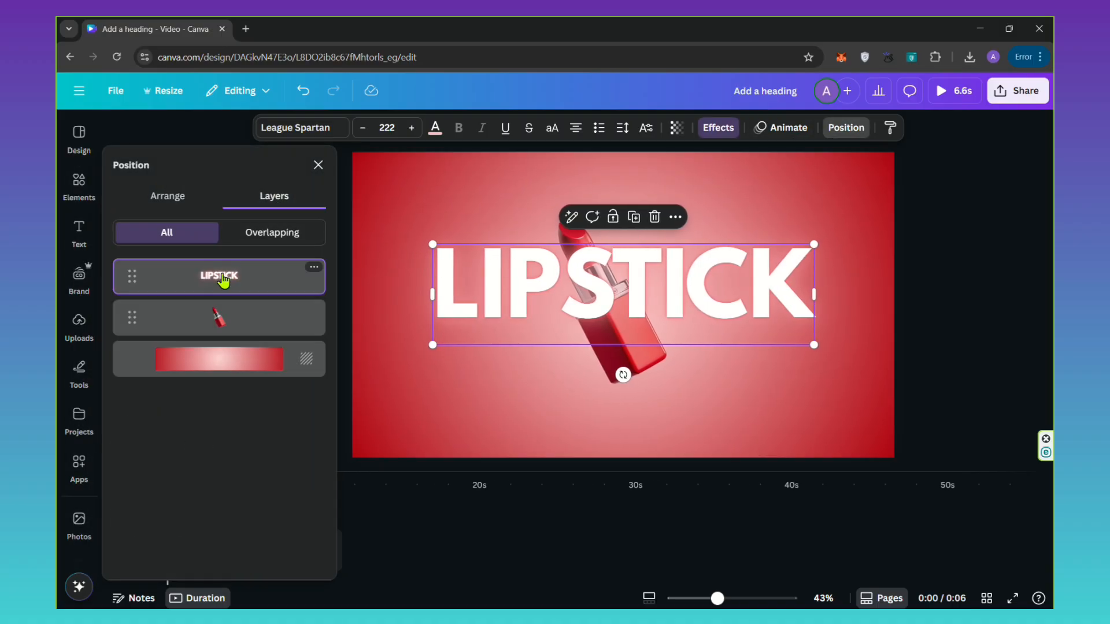
drag(223, 283, 223, 316)
click(318, 166)
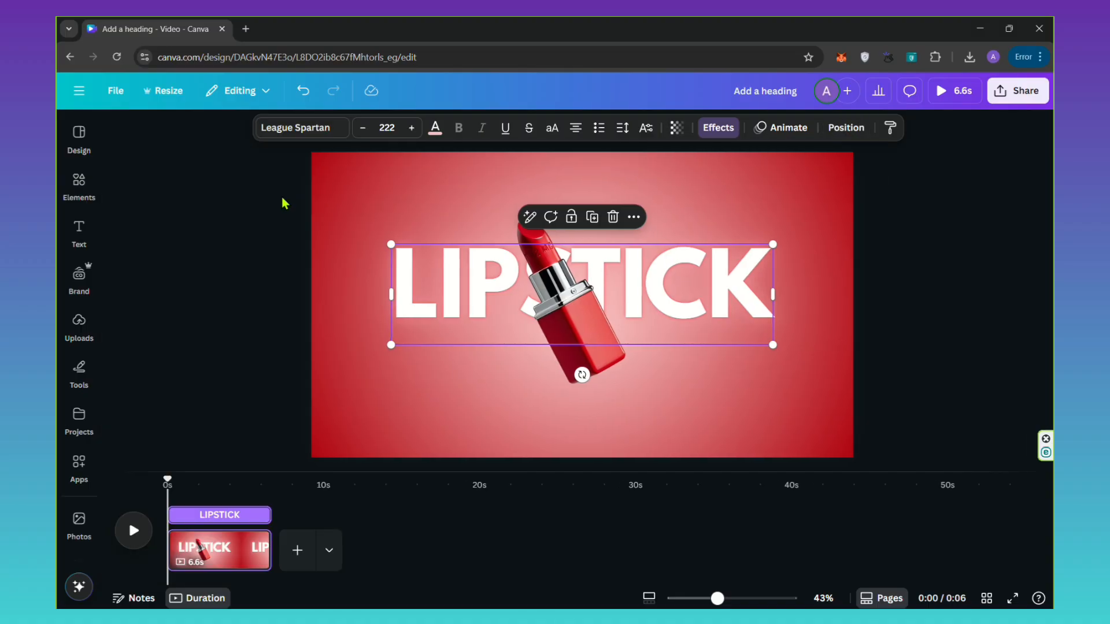
click(234, 246)
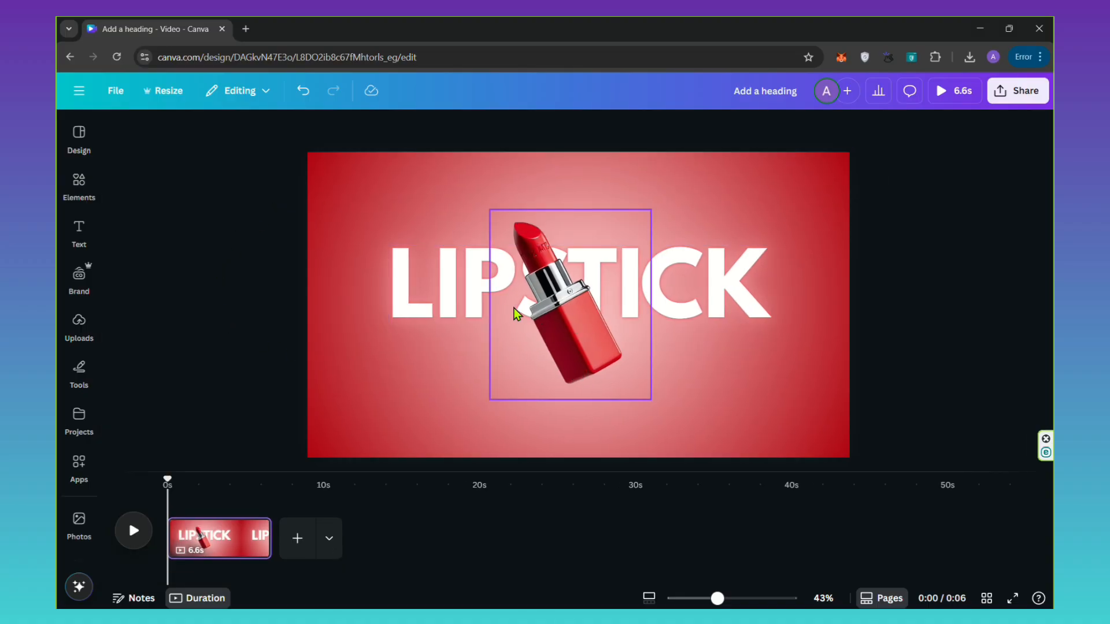
Step: Move the lipstick photo straight up until it lies just beyond the page's upper edge, horizontally centered
click(543, 310)
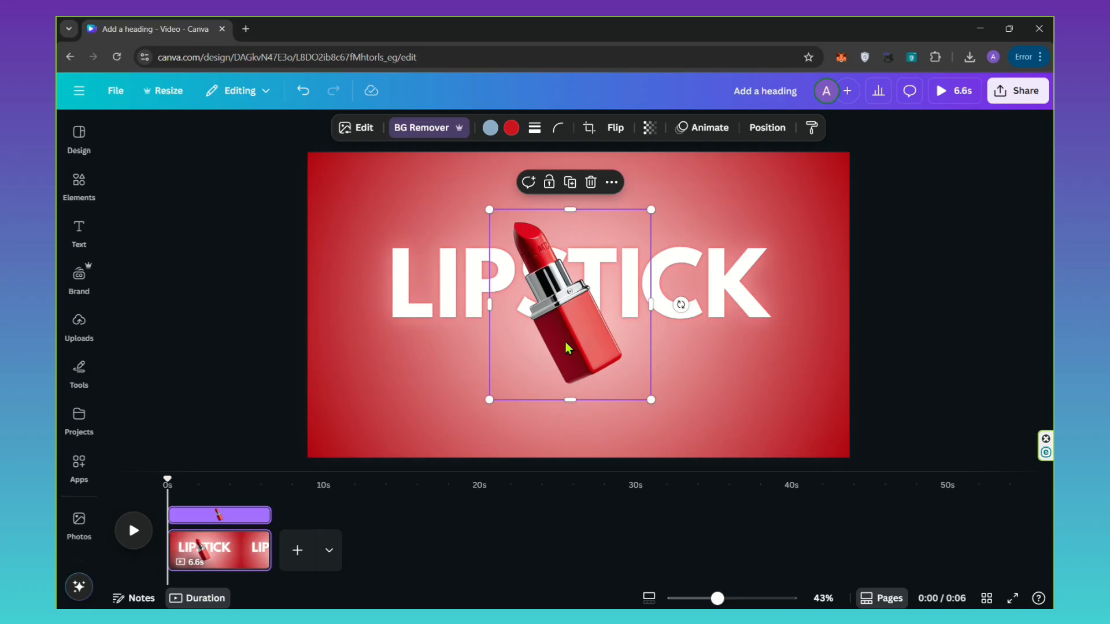
drag(565, 343, 567, 248)
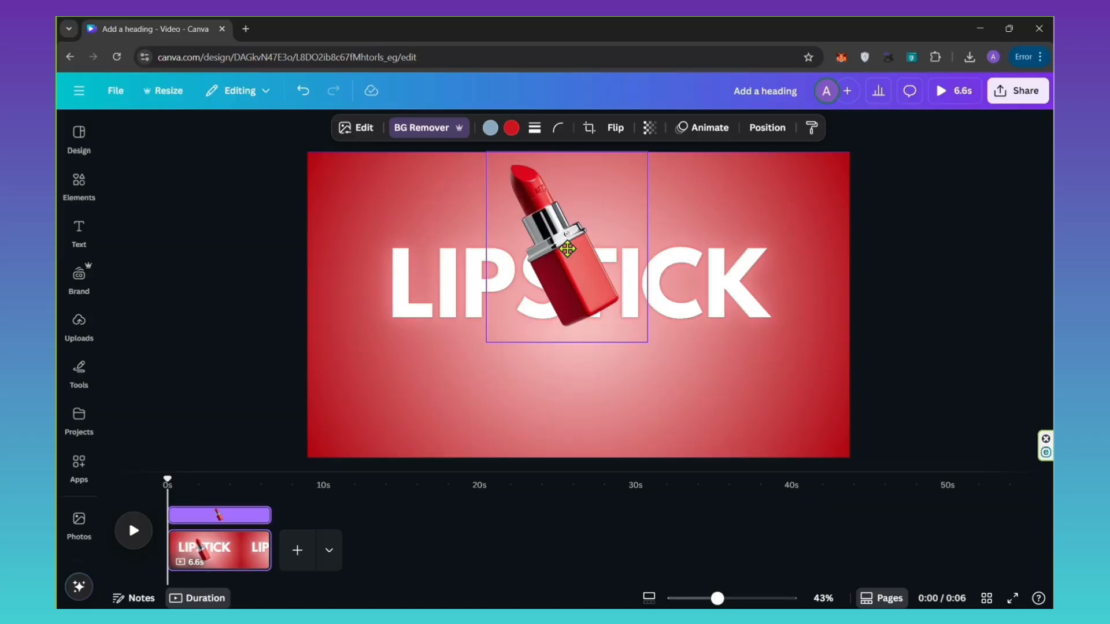
drag(568, 248, 575, 135)
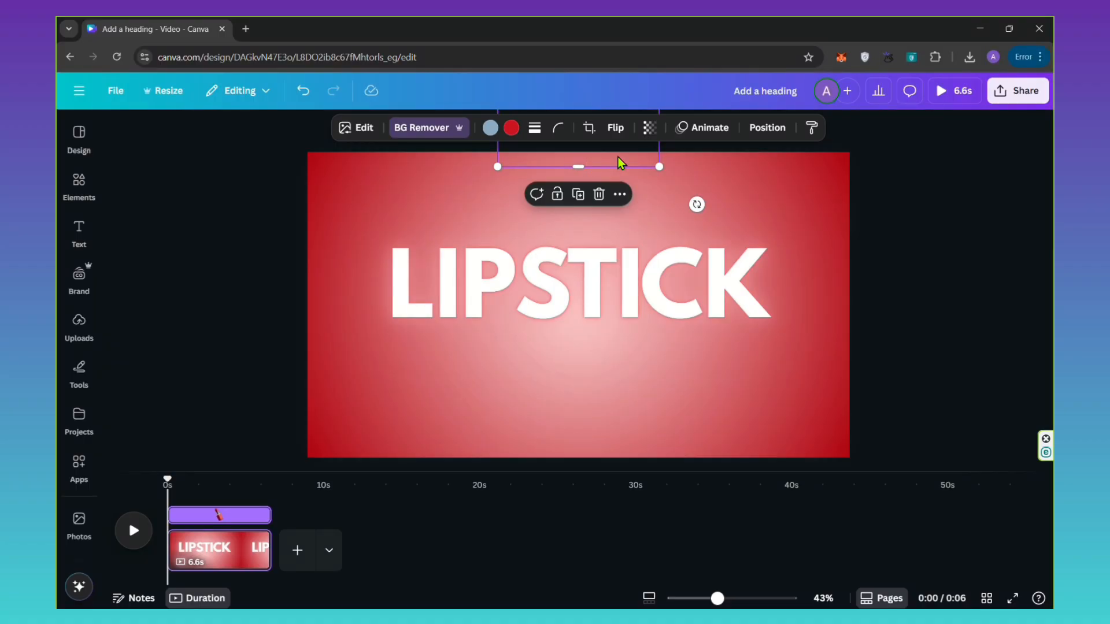
Step: Create a custom animation for the lipstick photo with a path descending from above the page to in front of the heading
click(699, 132)
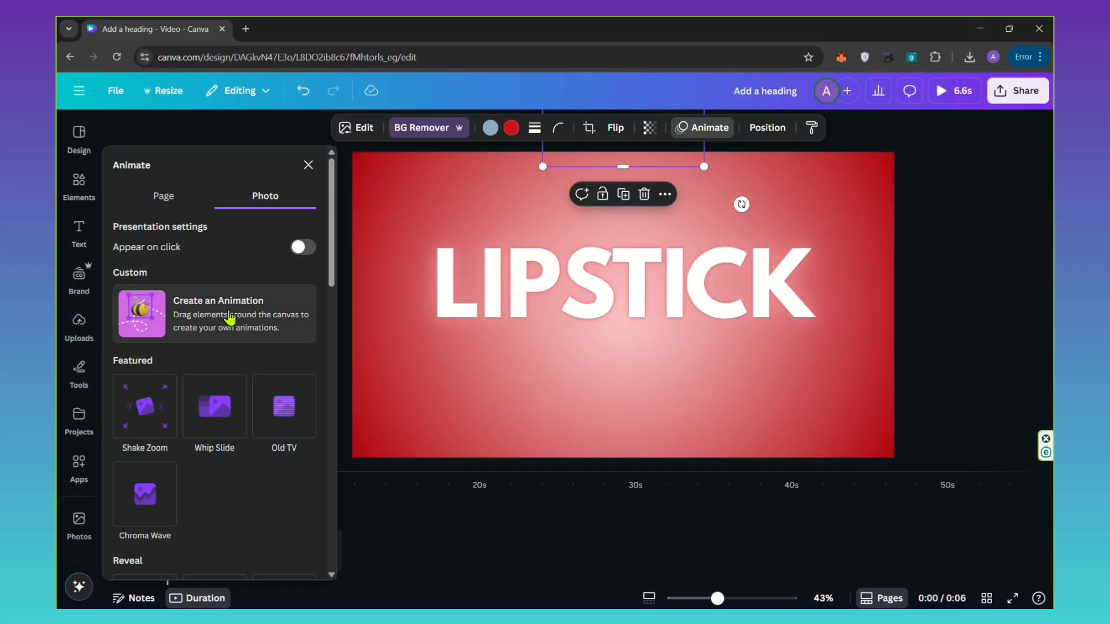
click(249, 310)
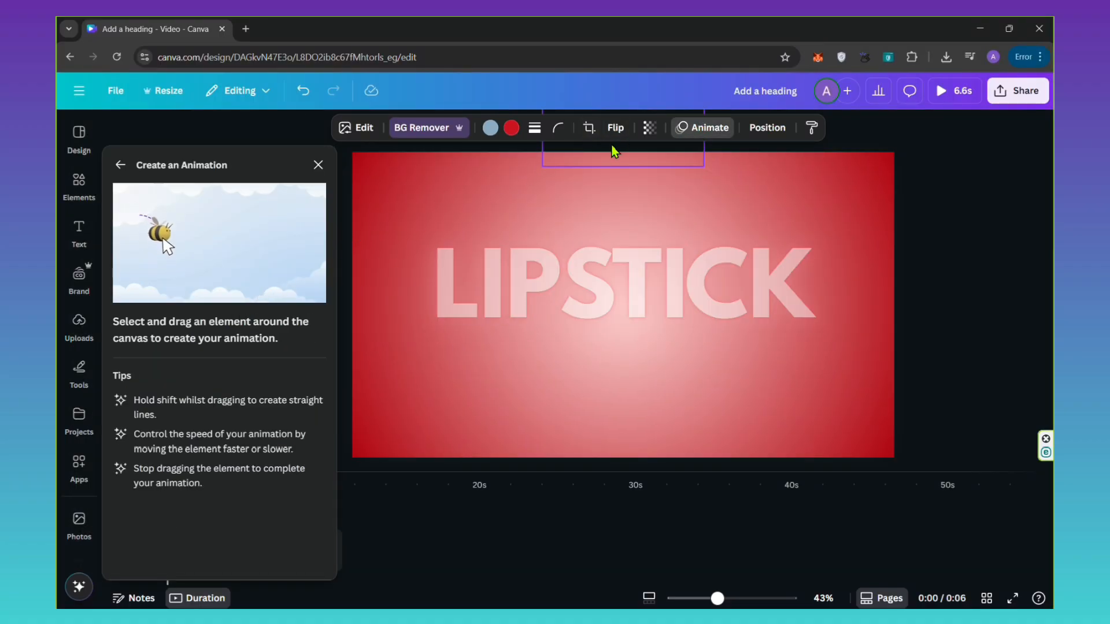
drag(614, 152, 587, 376)
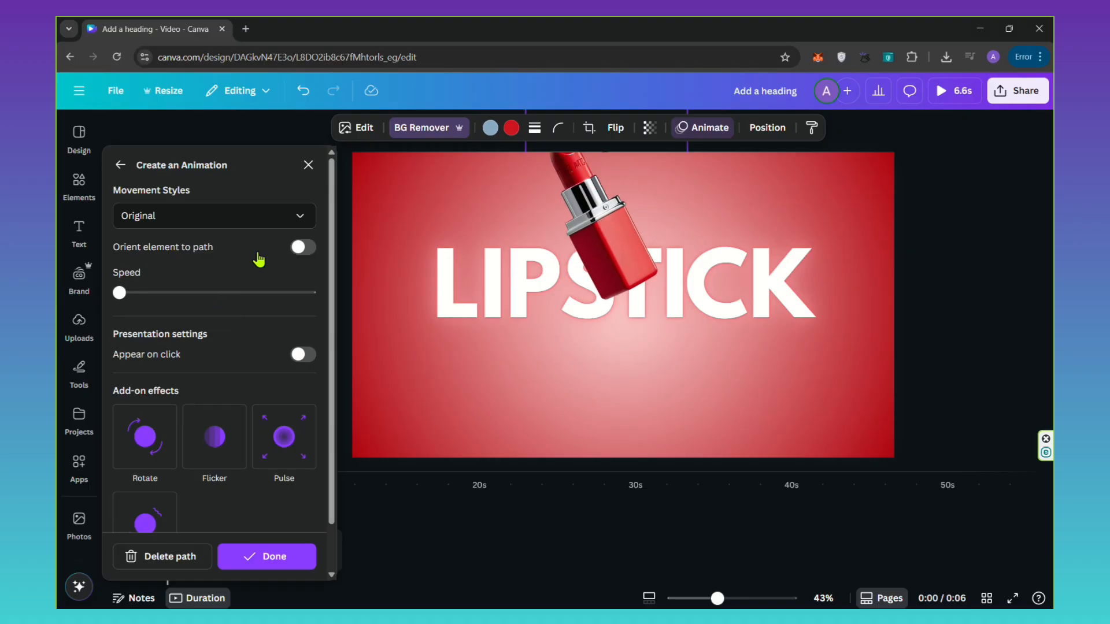
Step: Set the lipstick animation's movement style to Smooth and its speed to slightly above the midpoint
click(255, 216)
click(225, 277)
drag(119, 297, 246, 298)
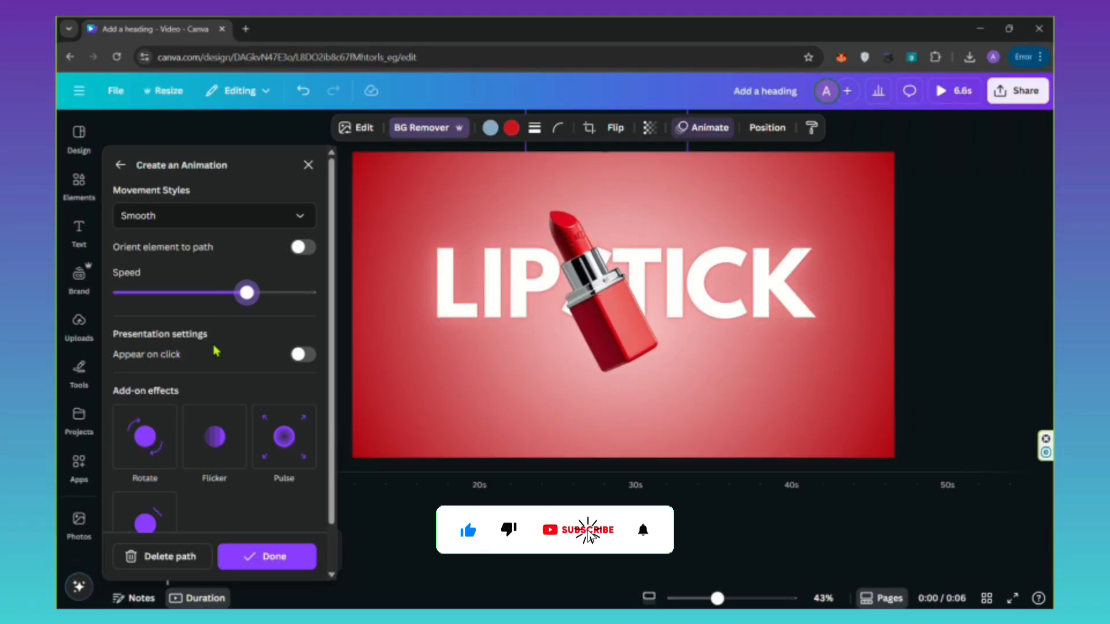
drag(246, 294, 232, 297)
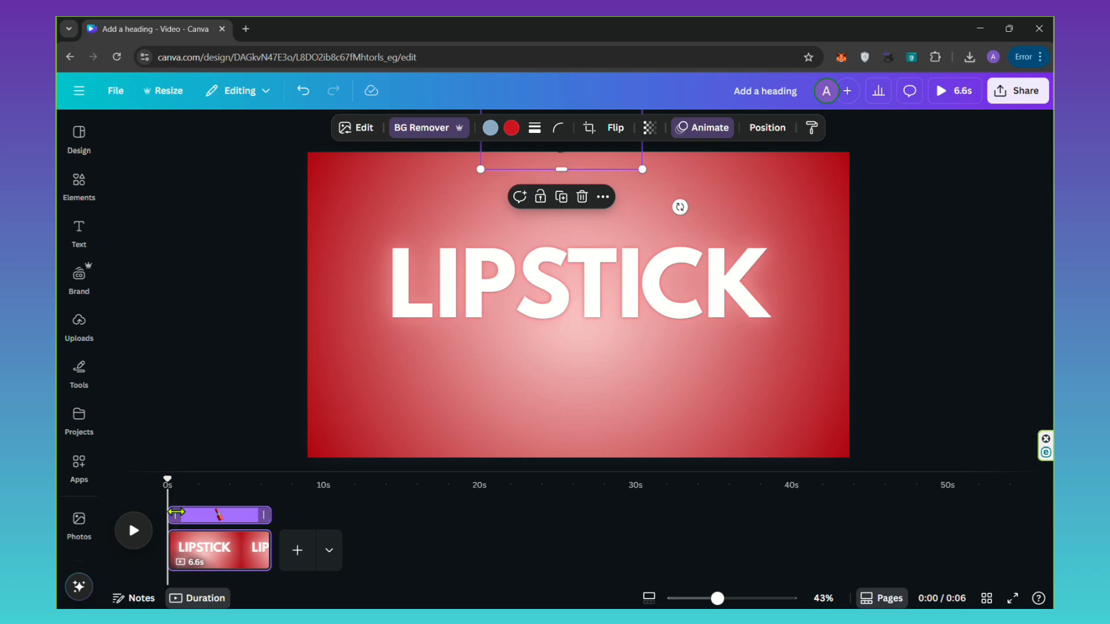
Step: Trim the lipstick's timing to start about half a second into the video and preview the playback
drag(177, 515, 185, 515)
click(133, 531)
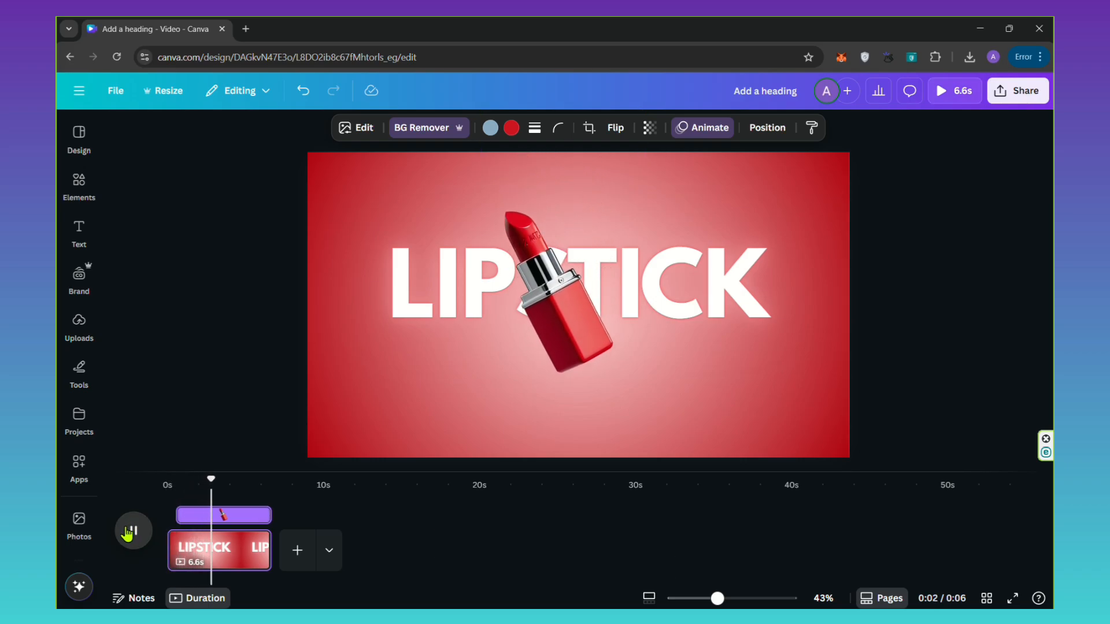
click(129, 533)
Step: Move the LIPSTICK heading slightly up and enlarge it to font size 238, previewing the video from the start
click(710, 267)
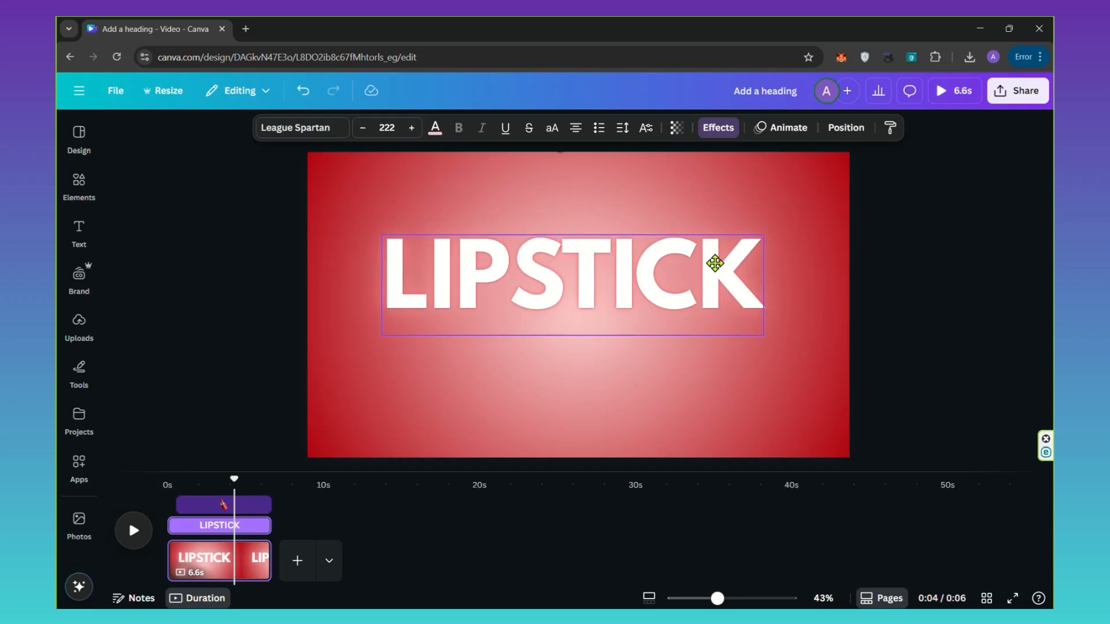
drag(766, 331, 782, 339)
click(167, 480)
click(134, 530)
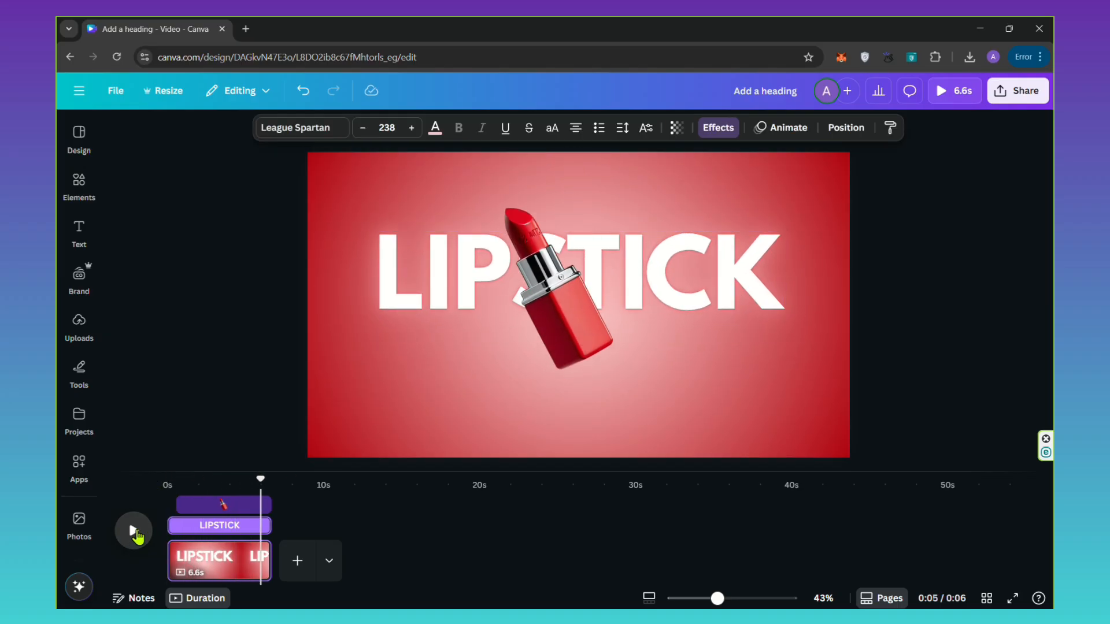
Step: Add the recently used Black Shadow Line graphic beneath the heading and extend the lipstick's timing back to the start of the video
click(149, 484)
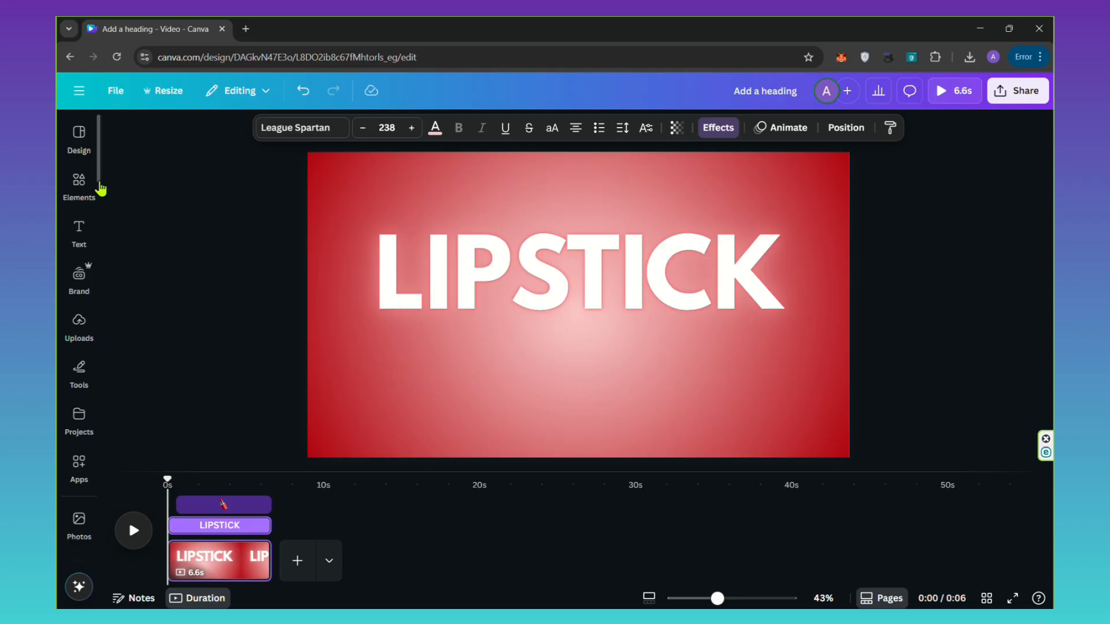
click(80, 185)
mouse_move(247, 226)
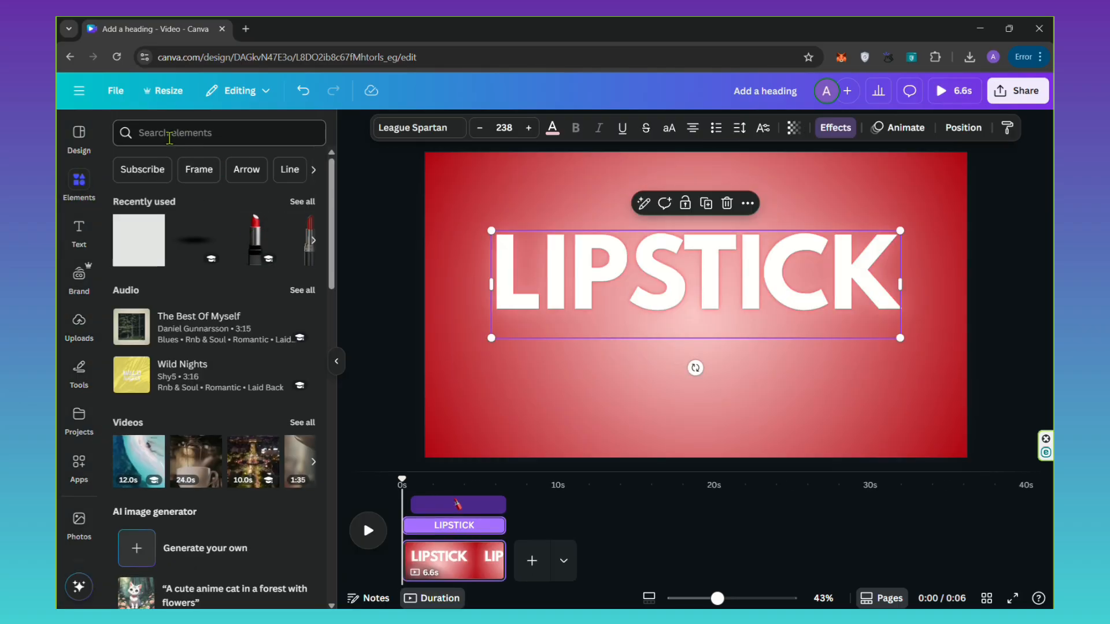
click(213, 222)
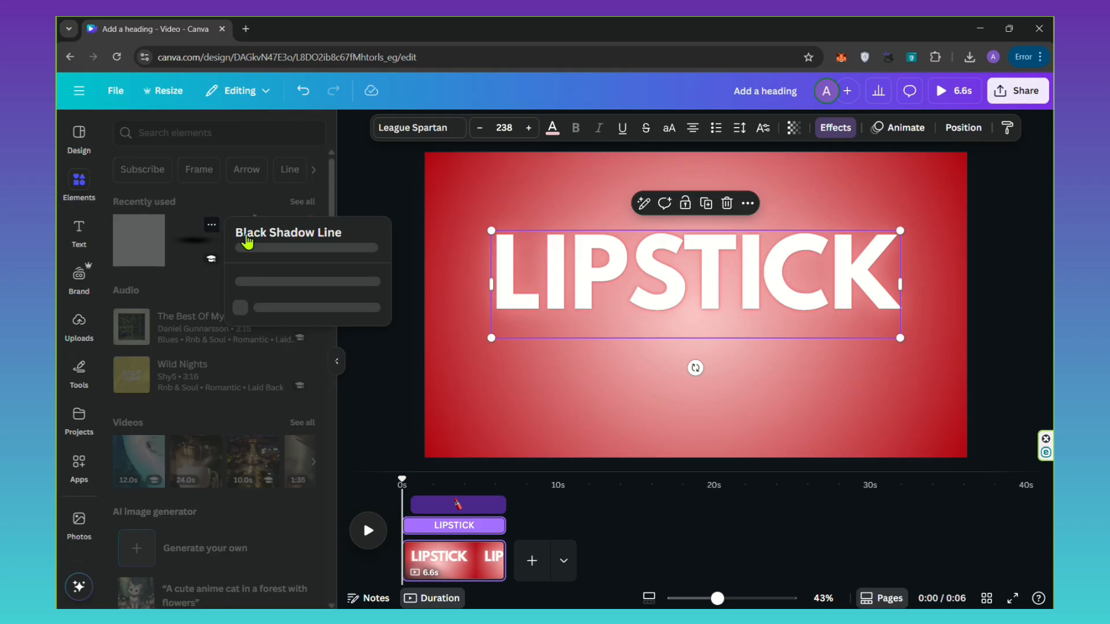
click(214, 234)
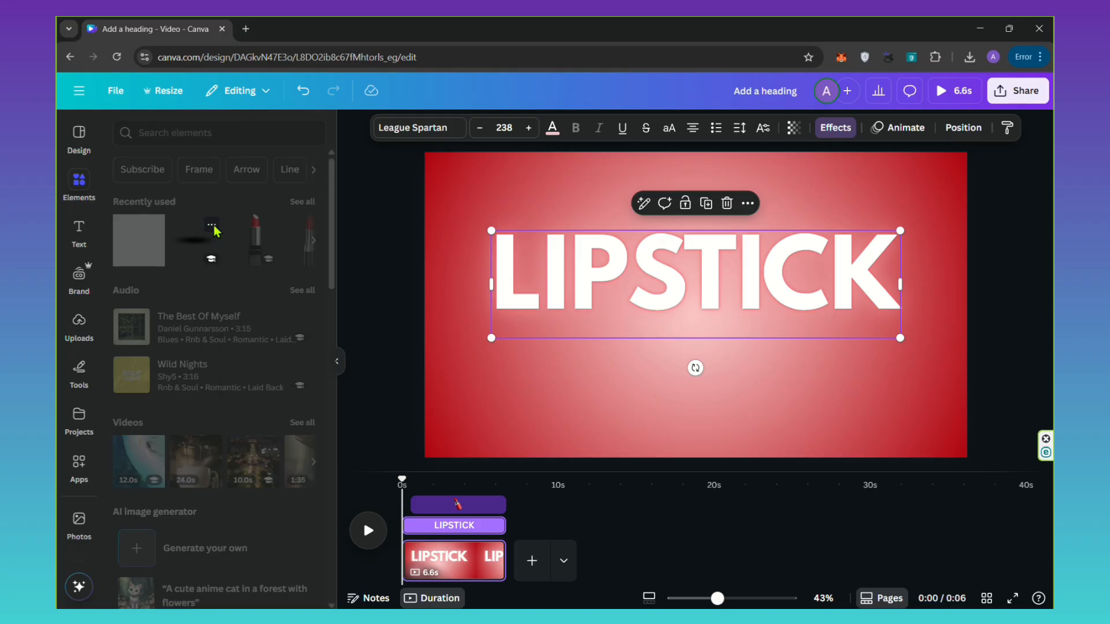
click(200, 242)
drag(588, 347, 596, 442)
drag(398, 527, 396, 528)
click(367, 530)
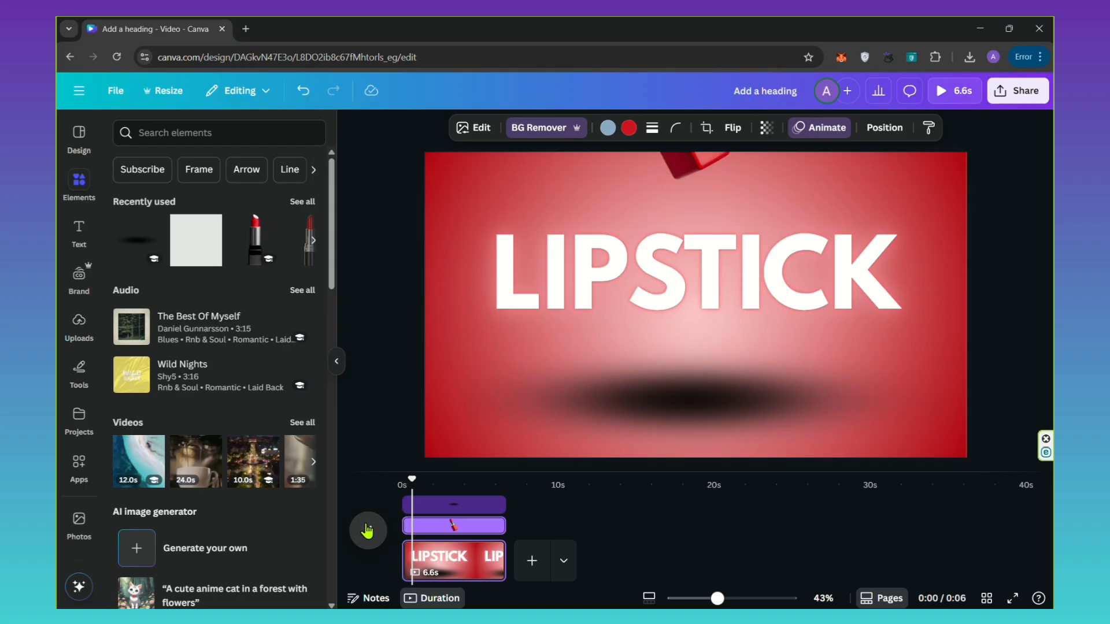
Step: Shrink the shadow to less than half the heading's width and center it directly below the lipstick, near the page's lower edge
click(611, 422)
drag(464, 350, 805, 409)
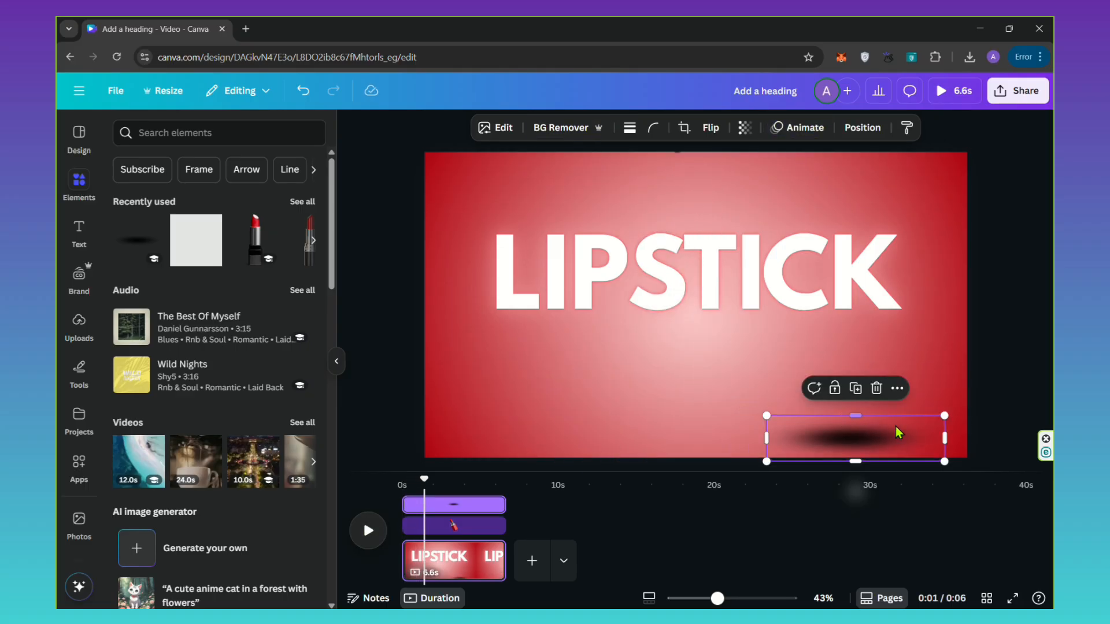
drag(896, 433, 743, 431)
drag(424, 481, 432, 481)
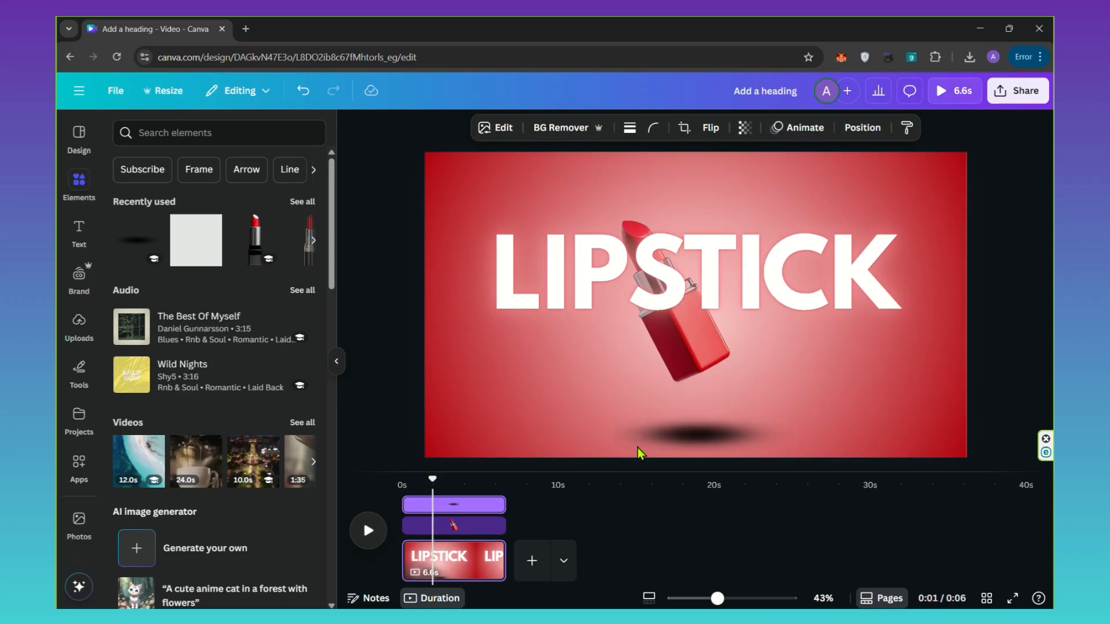
drag(614, 435, 606, 434)
drag(676, 433, 686, 425)
Step: Reduce the shadow's opacity to slightly below the midpoint and preview the playback
click(744, 128)
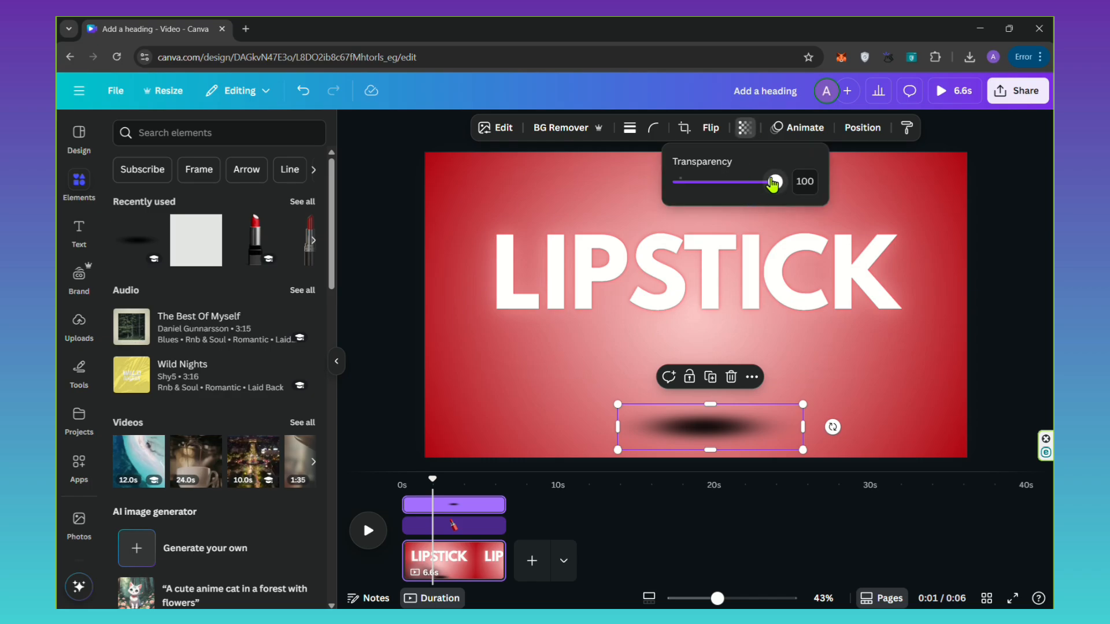
drag(775, 181, 713, 182)
click(368, 530)
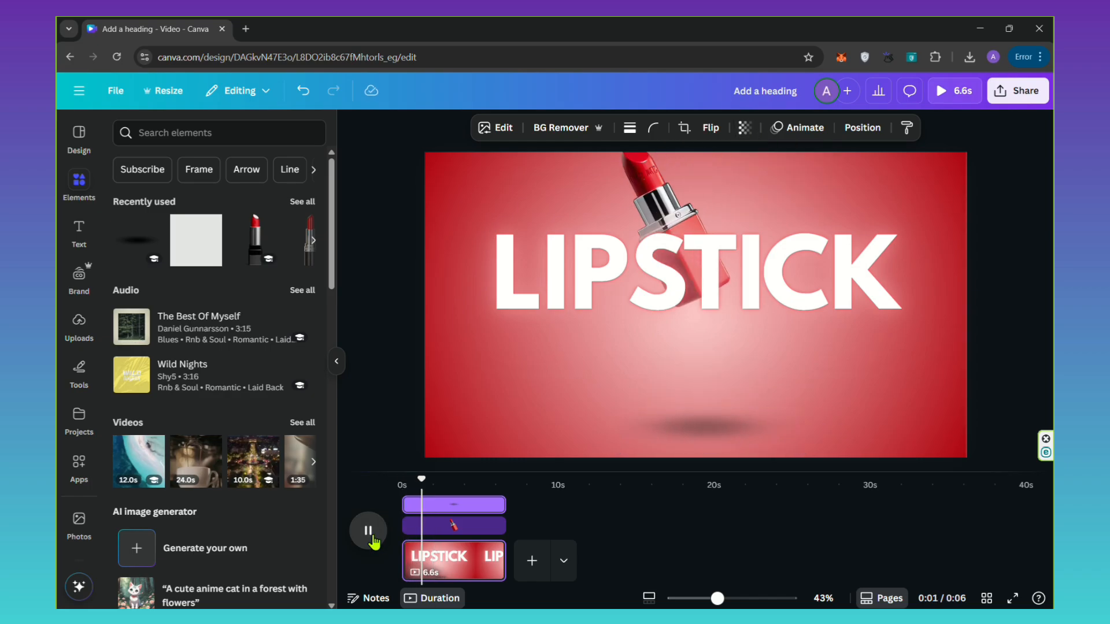
click(367, 530)
Step: Apply the Rise animation to the shadow, trim its timing to start slightly over one second into the video, and preview it
click(336, 361)
click(681, 438)
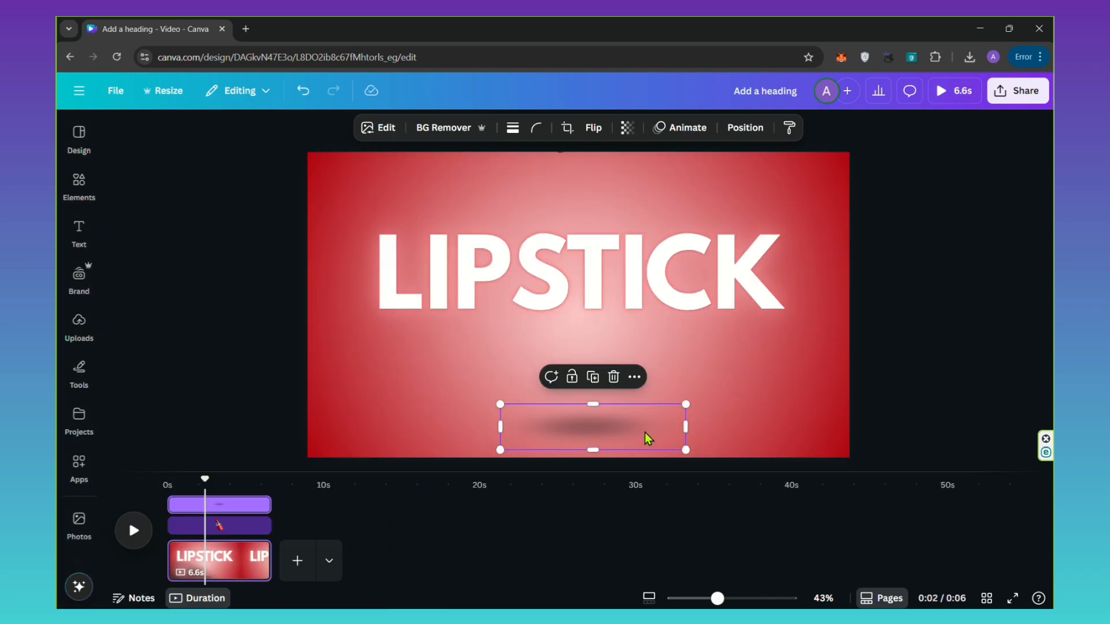
click(673, 130)
scroll(167, 462, down, 5)
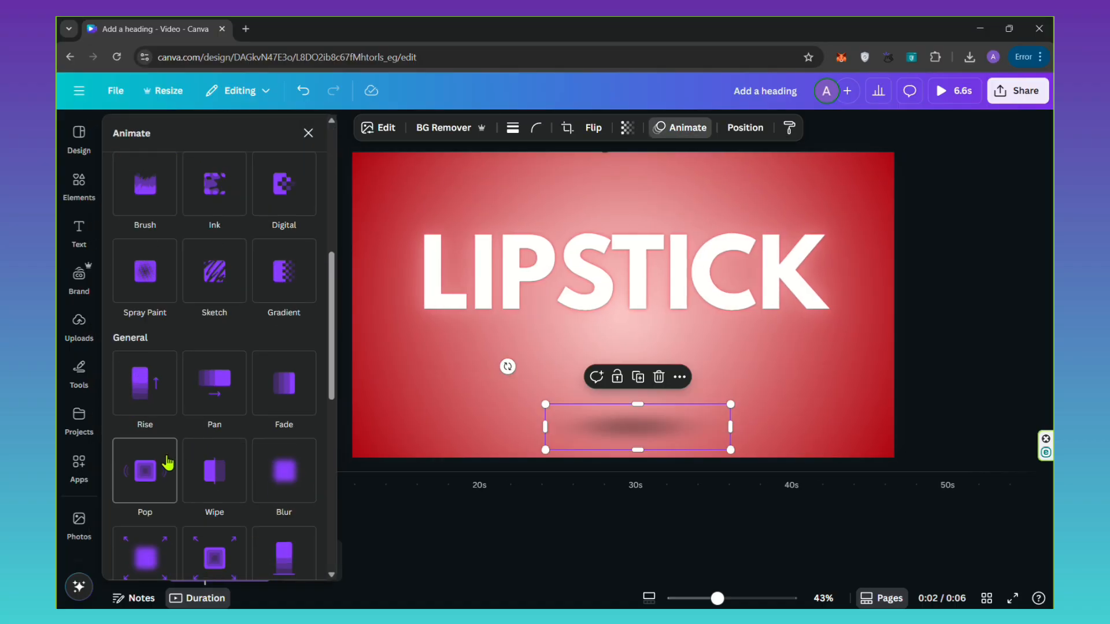
click(142, 403)
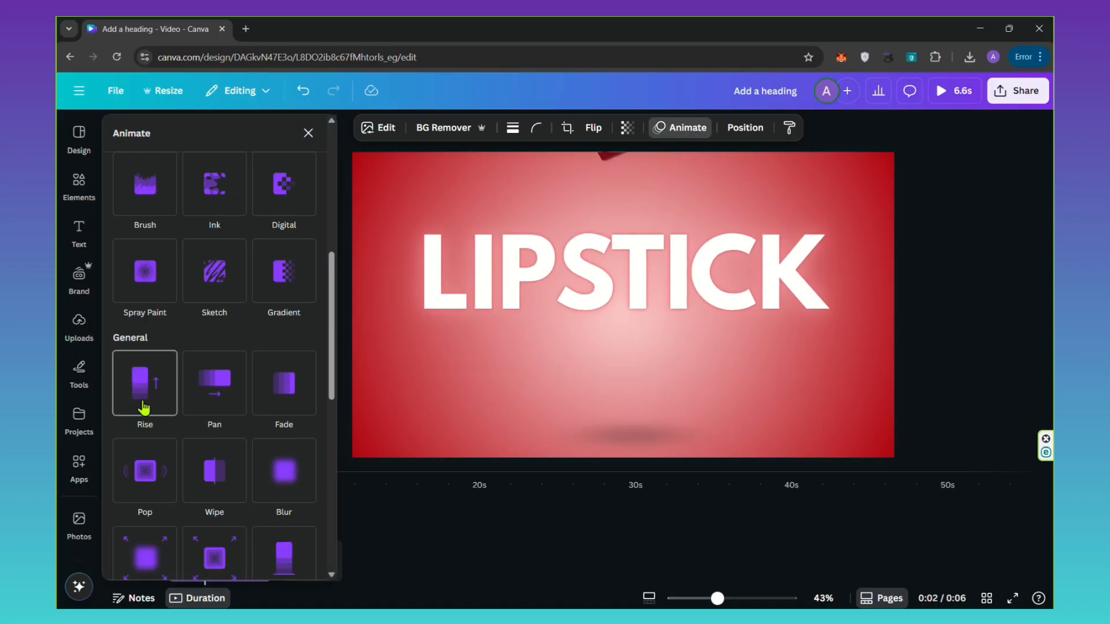
click(308, 134)
click(190, 525)
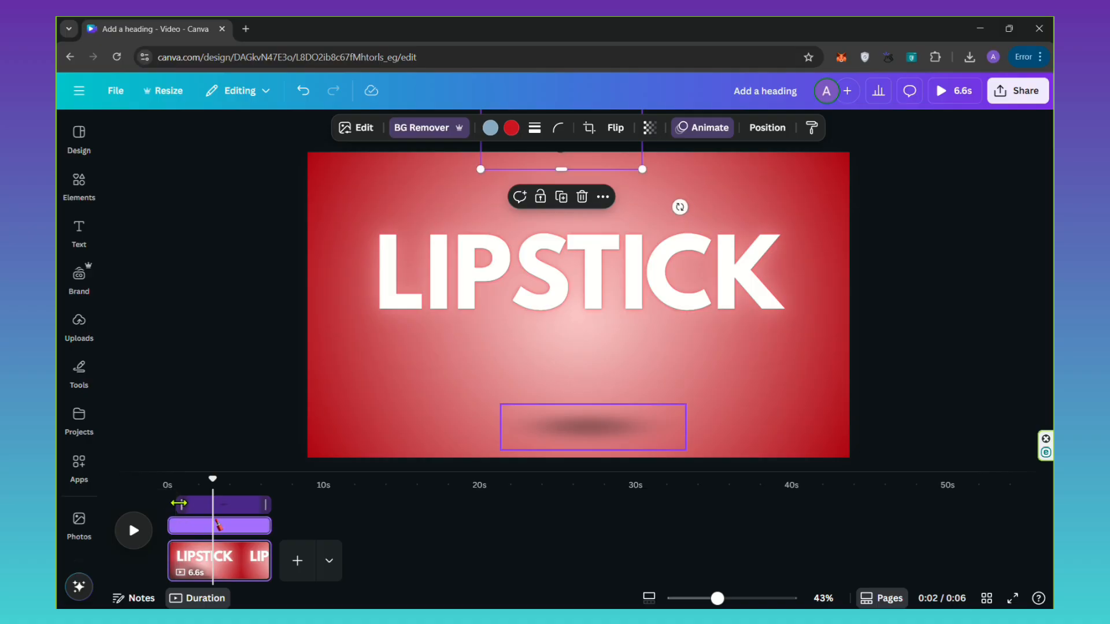
drag(179, 503, 167, 481)
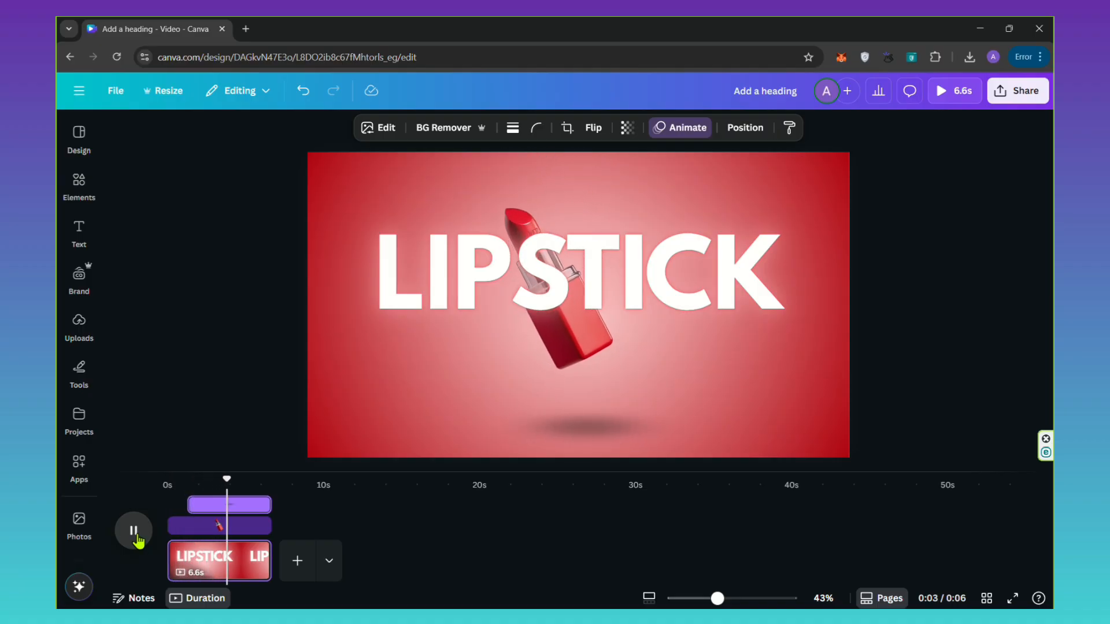
Step: Apply the Flicker add-on effect and the Neon animation on enter to the LIPSTICK heading
click(659, 269)
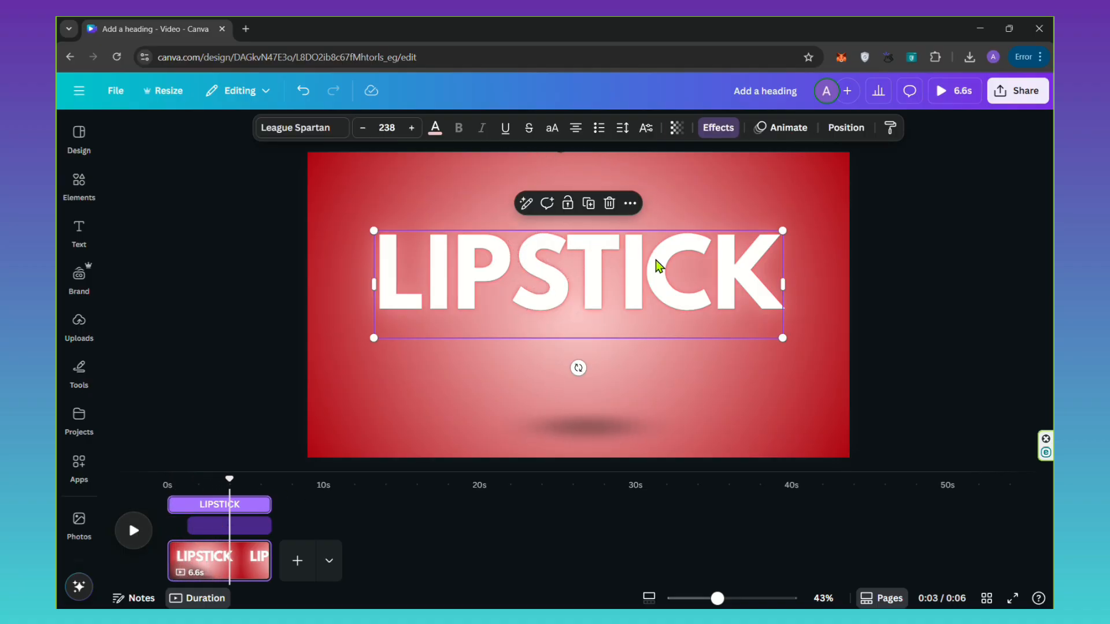
click(779, 128)
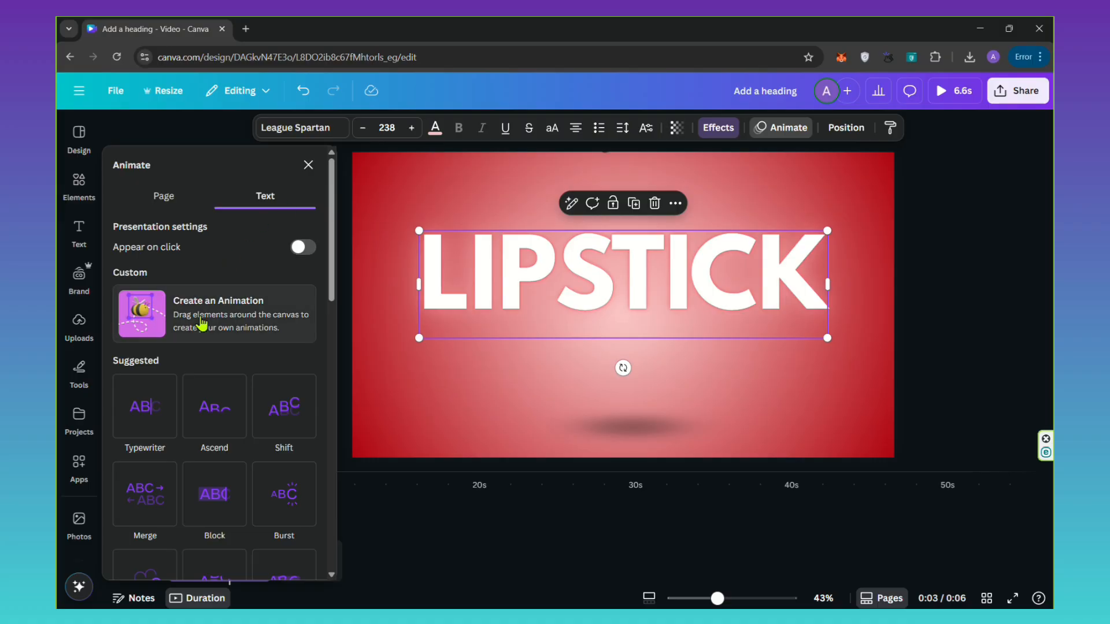
scroll(225, 520, down, 5)
scroll(225, 541, down, 8)
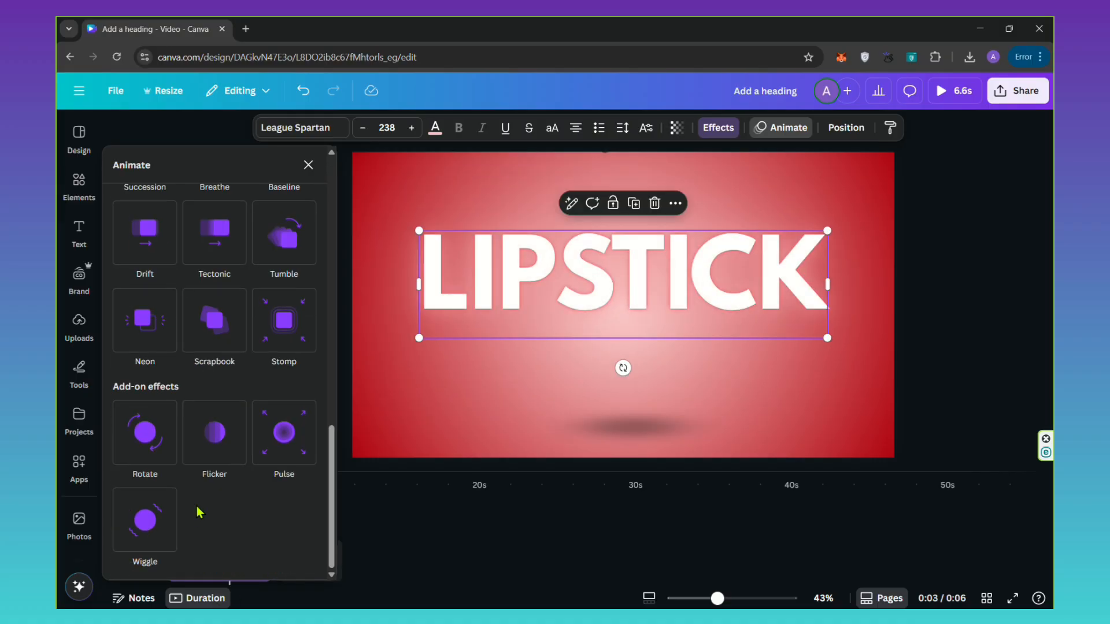
click(197, 428)
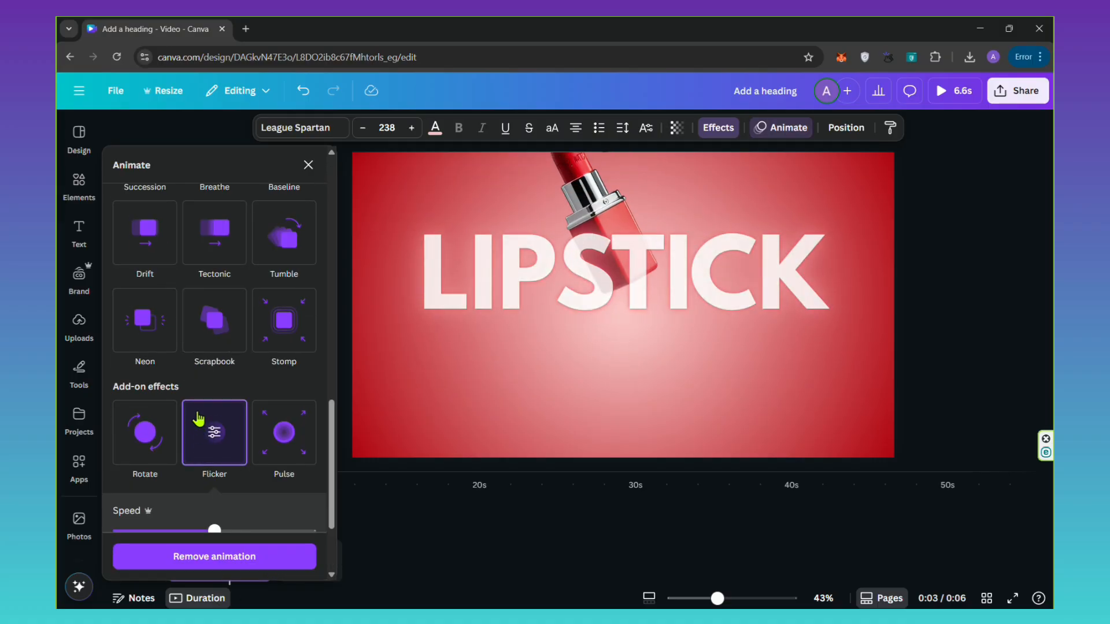
click(132, 345)
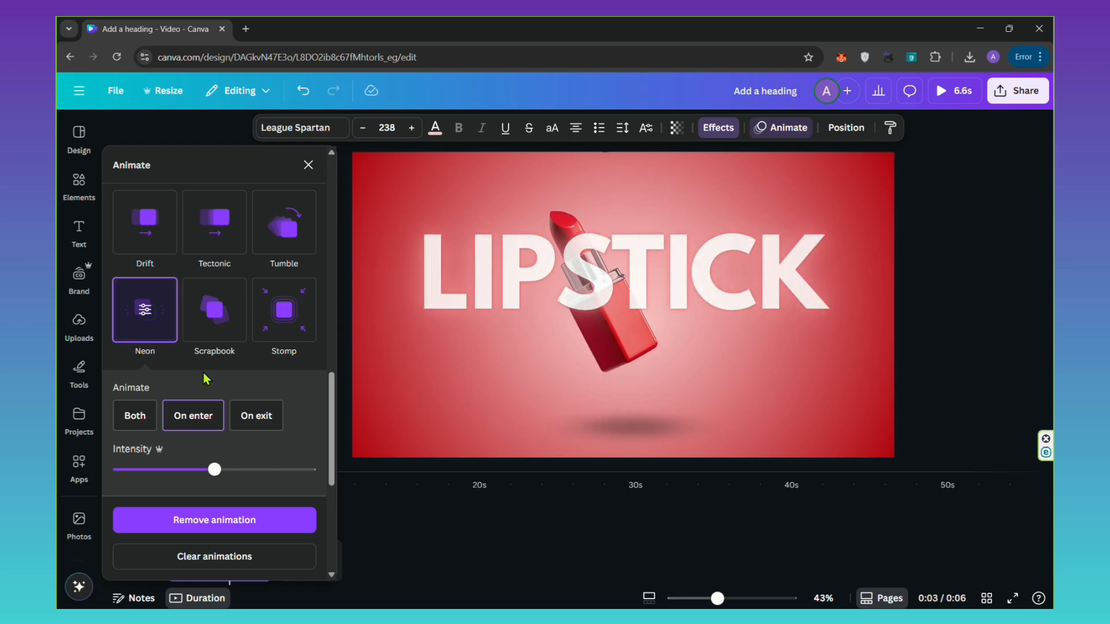
Step: Raise the speed of the heading's Flicker effect to about four-fifths of its range
scroll(240, 425, down, 5)
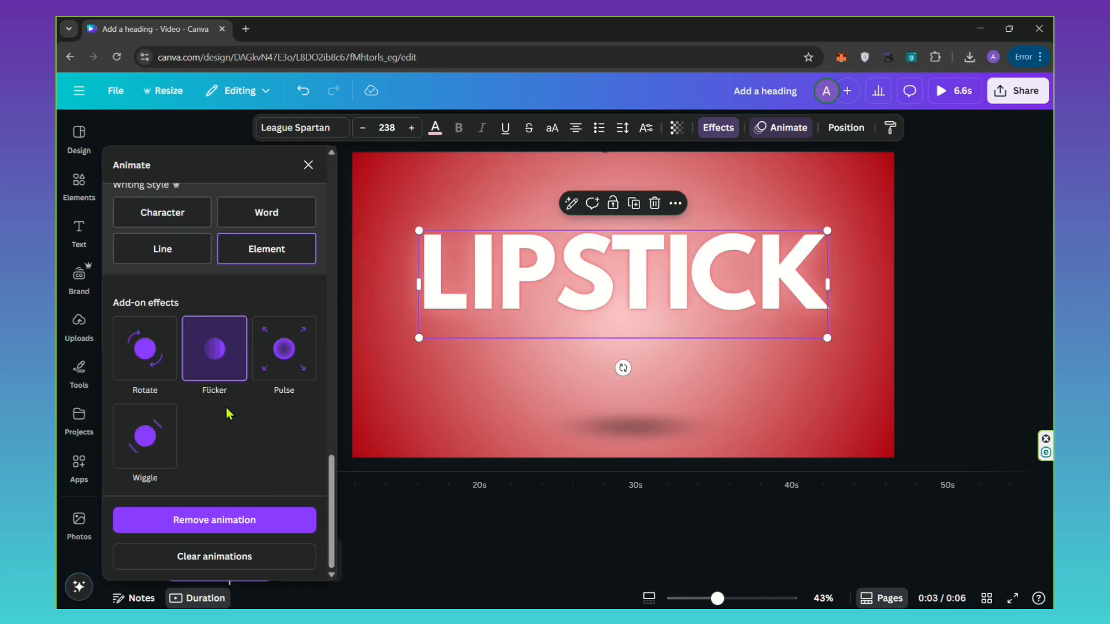
click(217, 364)
drag(214, 364, 277, 366)
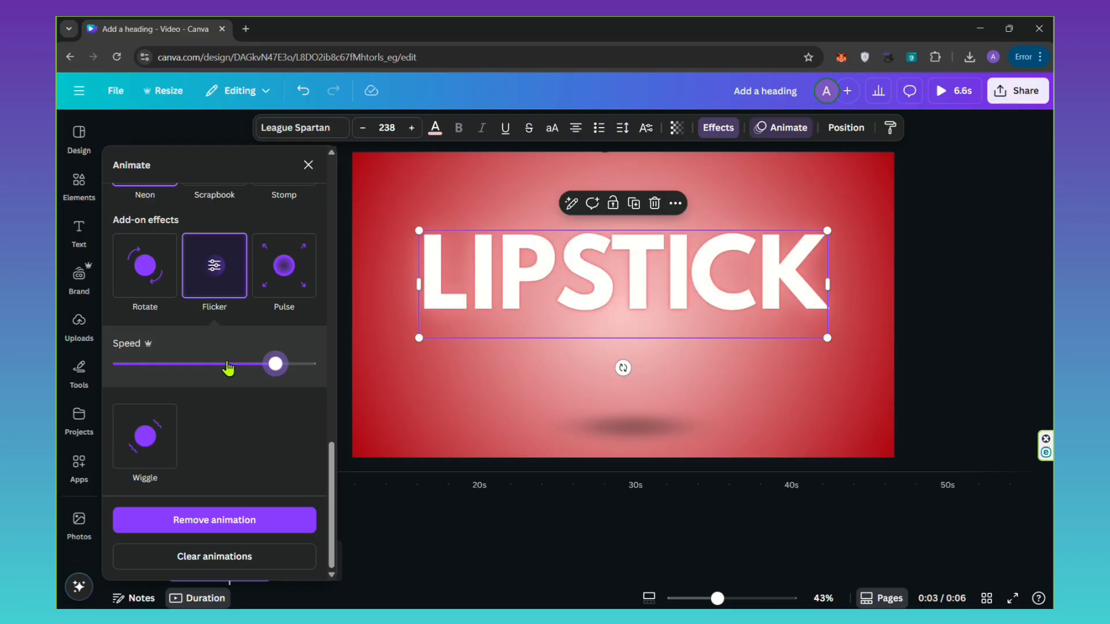
click(307, 166)
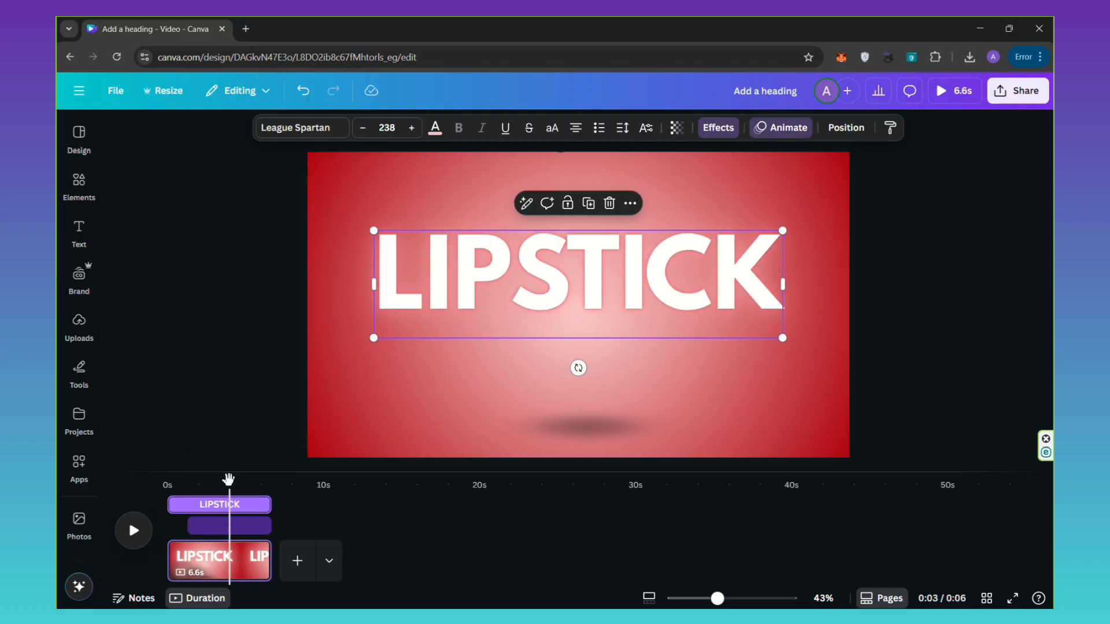
Step: Preview the video from the start and trim the lipstick's timing to 6.1 seconds, beginning about half a second in
drag(228, 480, 163, 488)
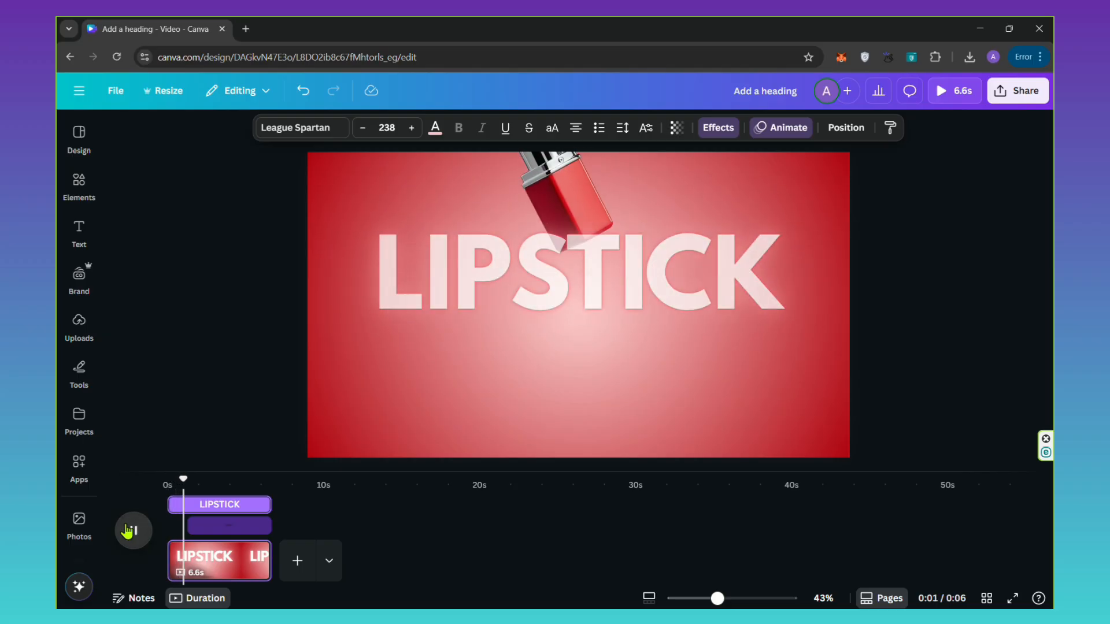
click(128, 531)
click(536, 194)
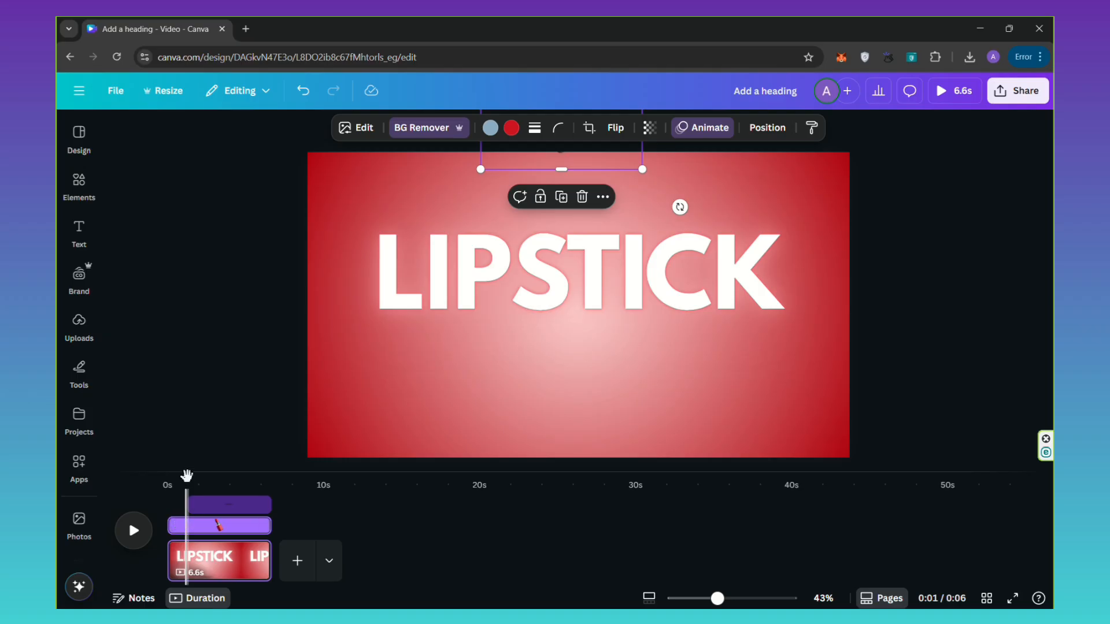
drag(186, 475, 166, 479)
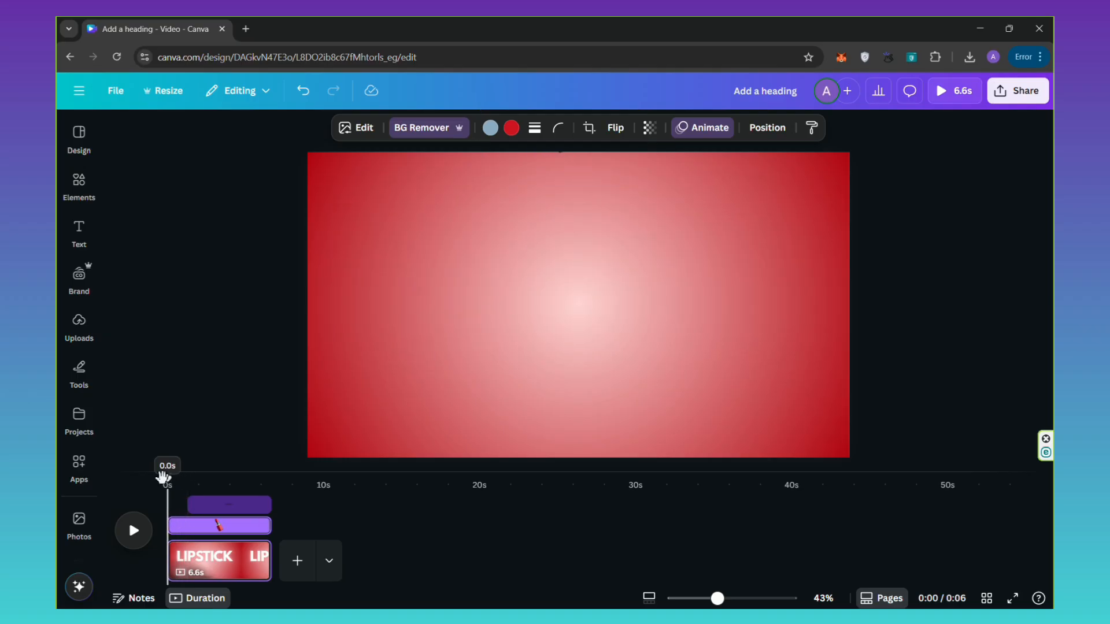
drag(172, 525, 179, 525)
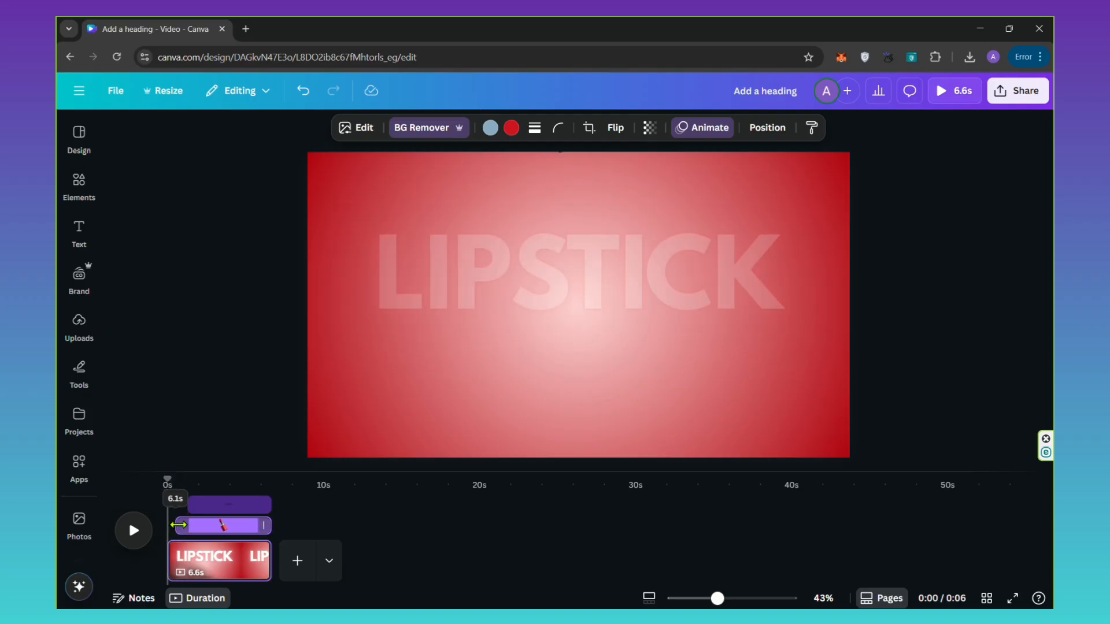